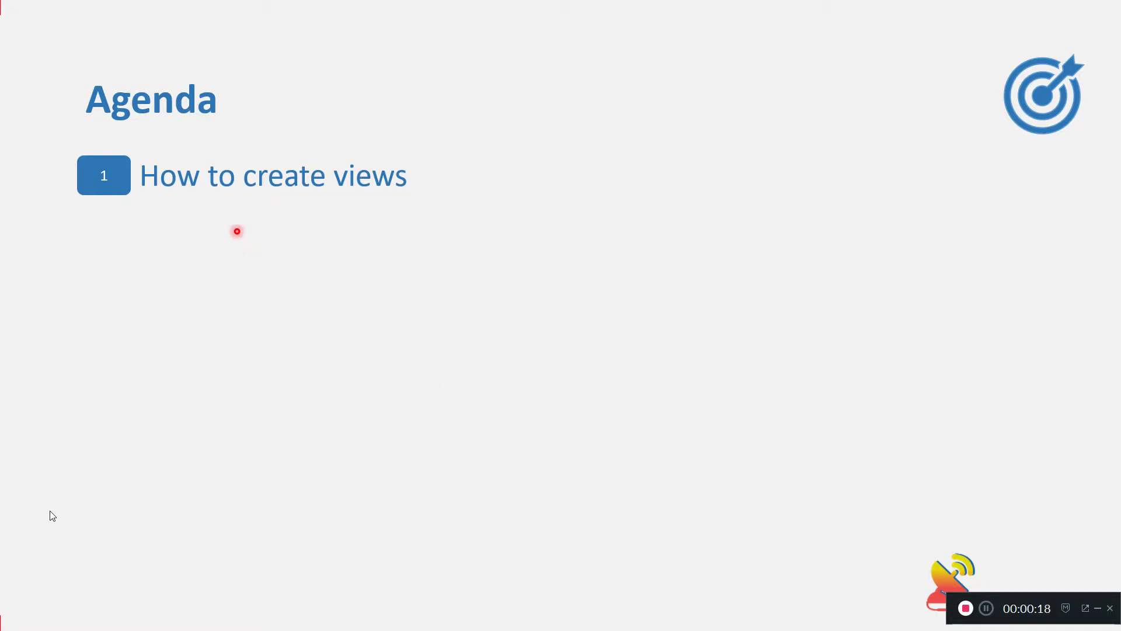
{"action": "left_click", "coordinate": [372, 200]}
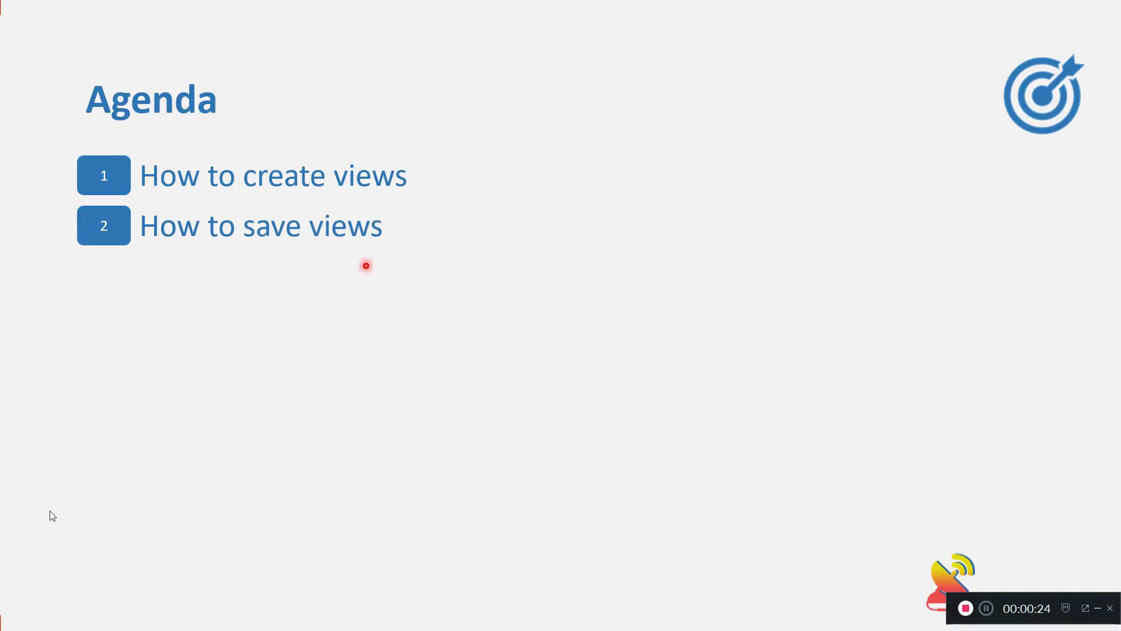
{"action": "left_click", "coordinate": [366, 265]}
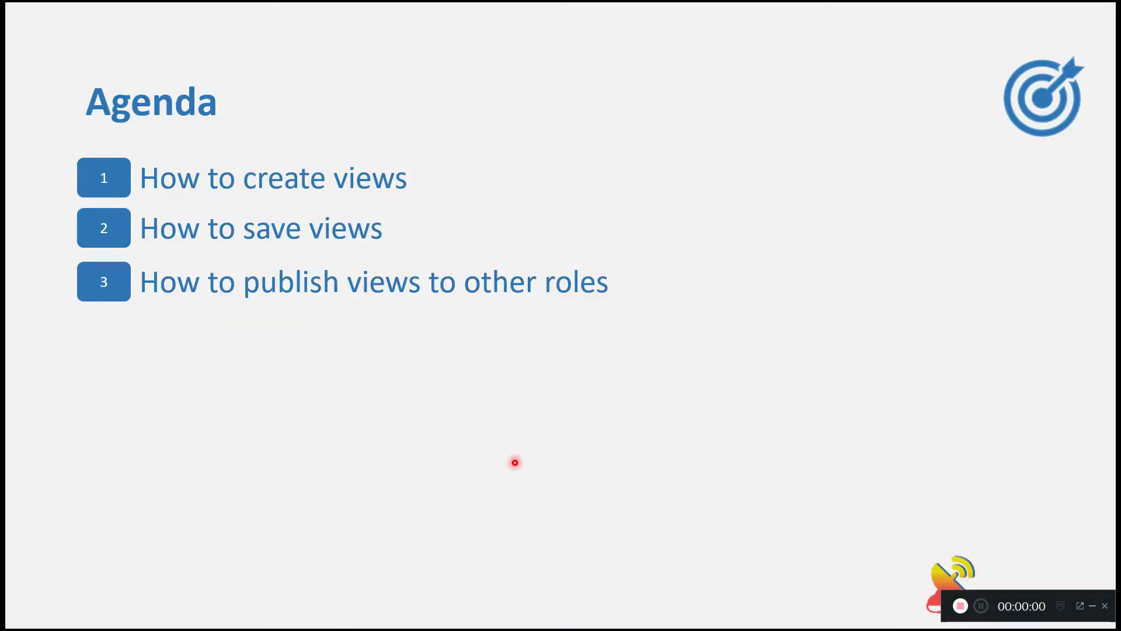
{"action": "left_click", "coordinate": [515, 463]}
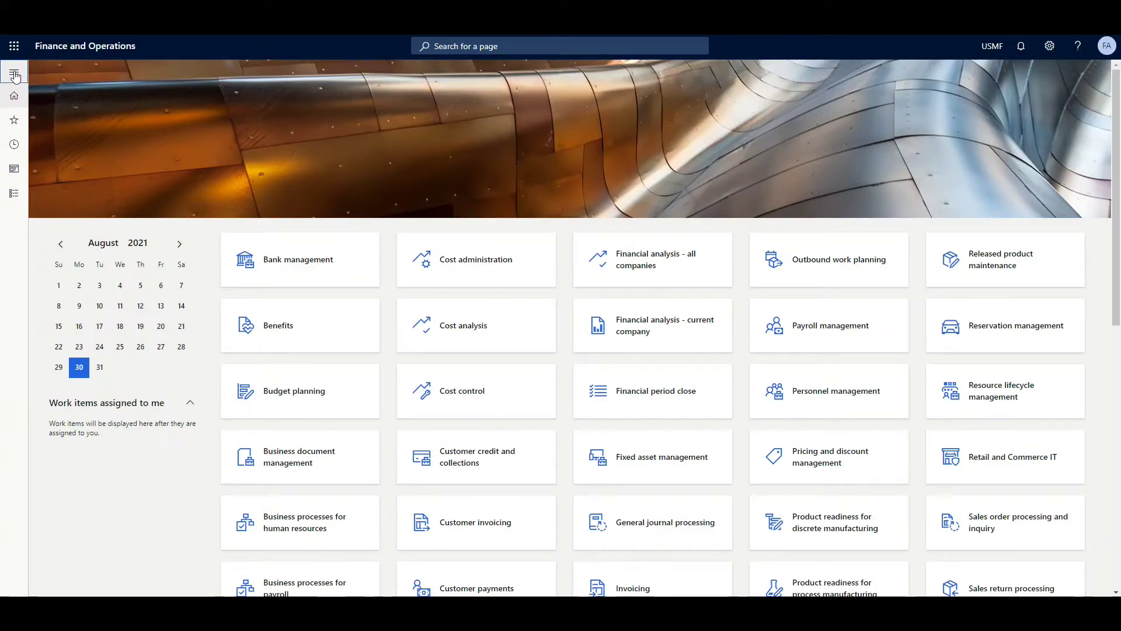
- Open the All purchase orders list and look over the management options available for its Standard view
{"action": "left_click", "coordinate": [15, 73]}
{"action": "left_click", "coordinate": [282, 222]}
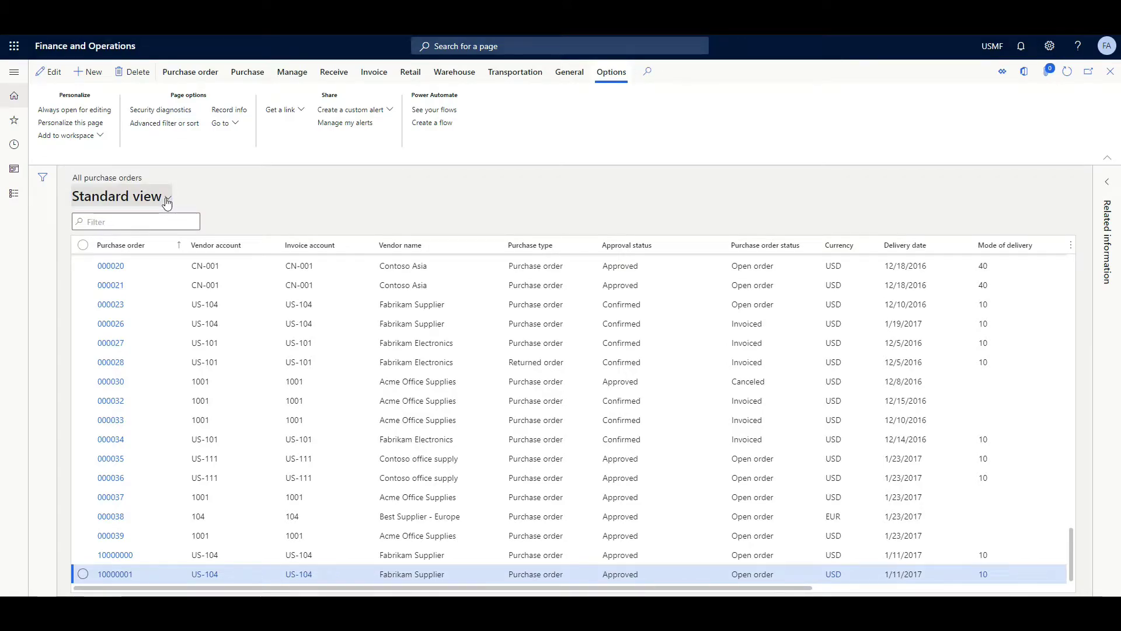
{"action": "left_click", "coordinate": [167, 200]}
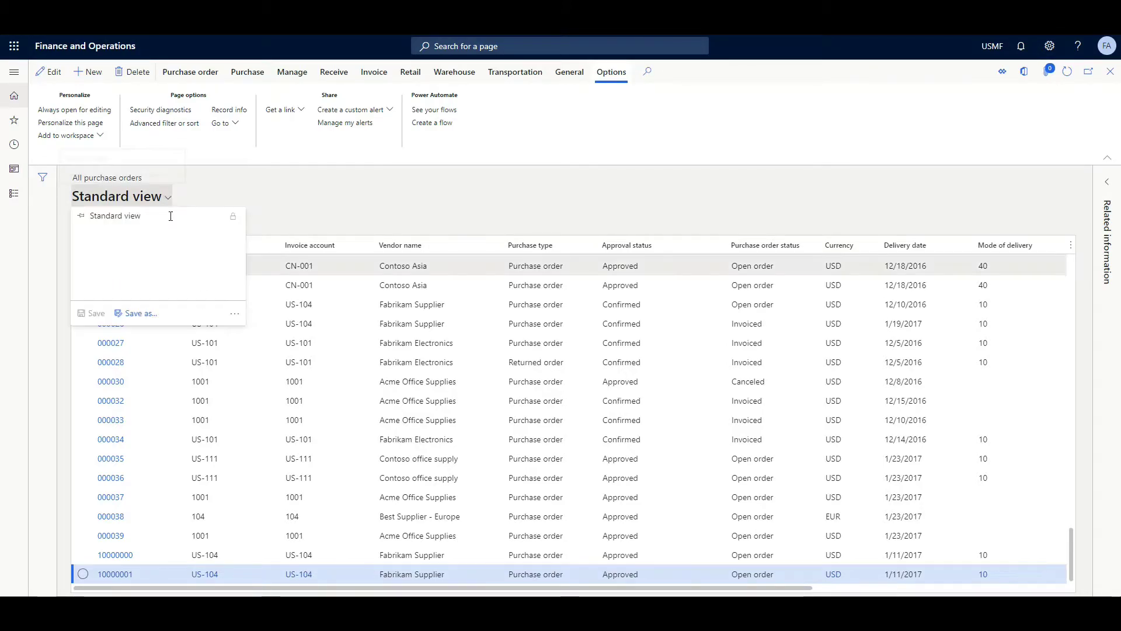
{"action": "left_click", "coordinate": [234, 313]}
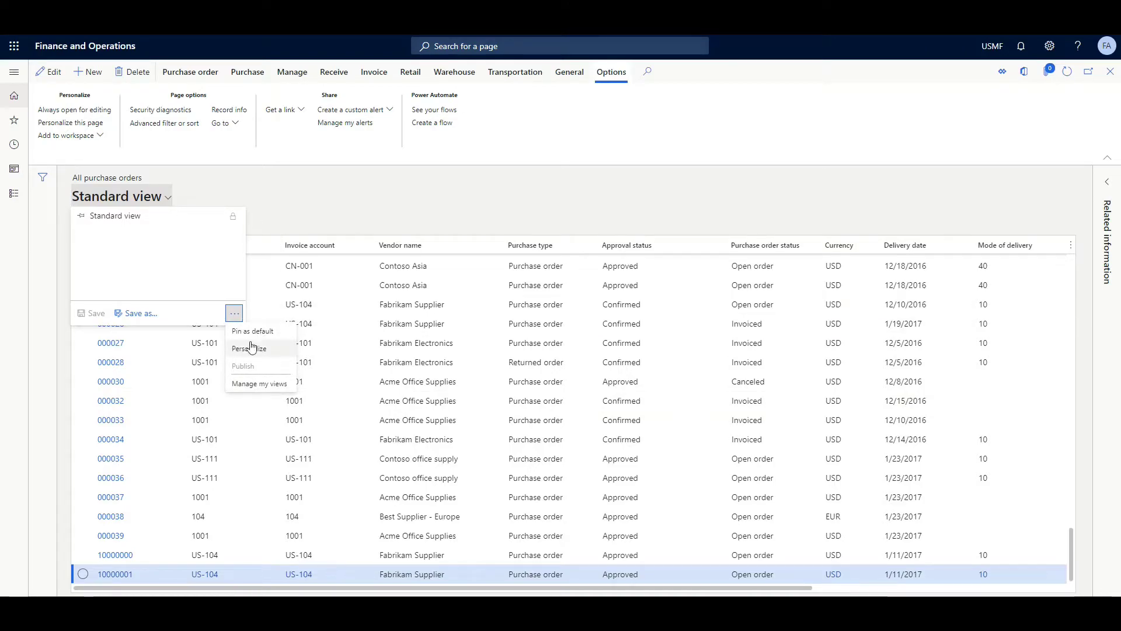
{"action": "key", "text": "Escape"}
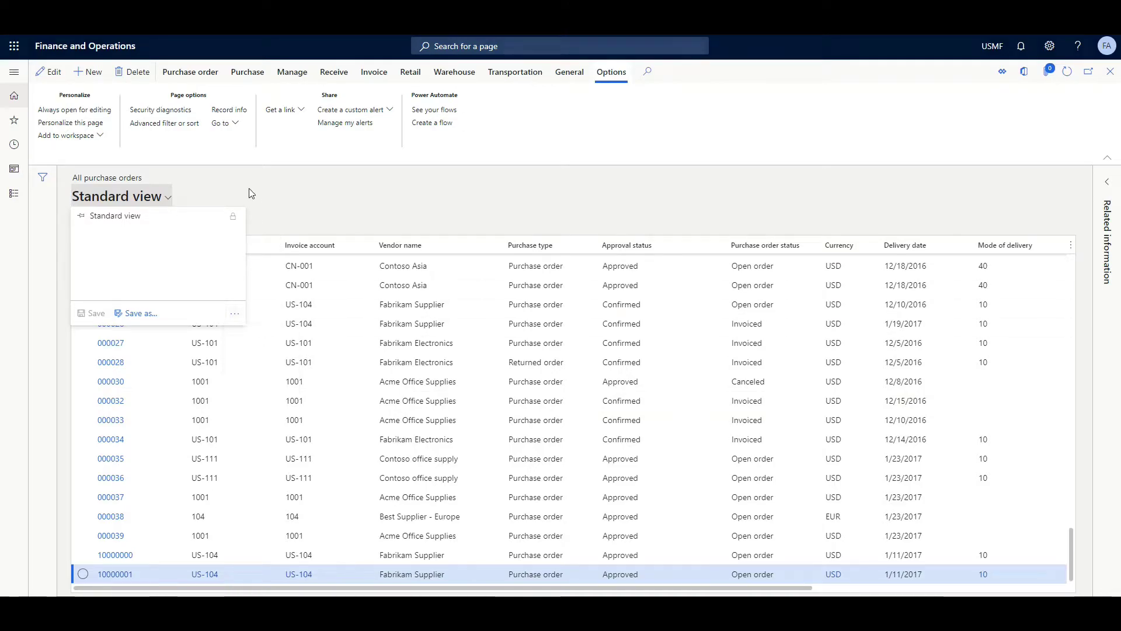
{"action": "key", "text": "Escape"}
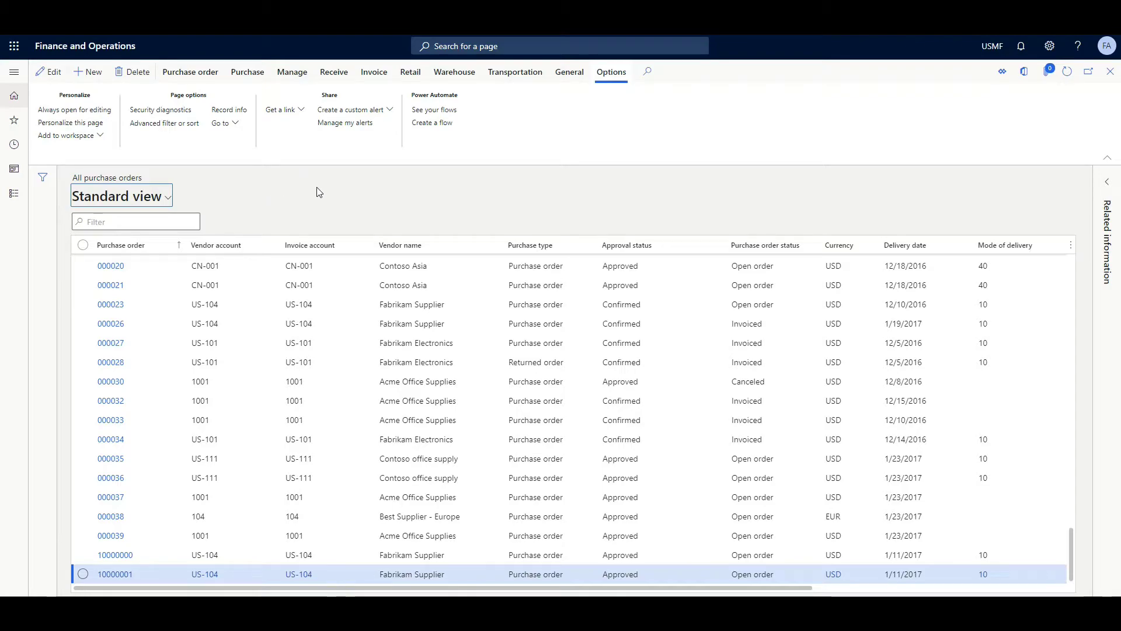
- Personalize the purchase orders page by inserting the Pool field as a column in the grid
{"action": "left_click", "coordinate": [52, 123]}
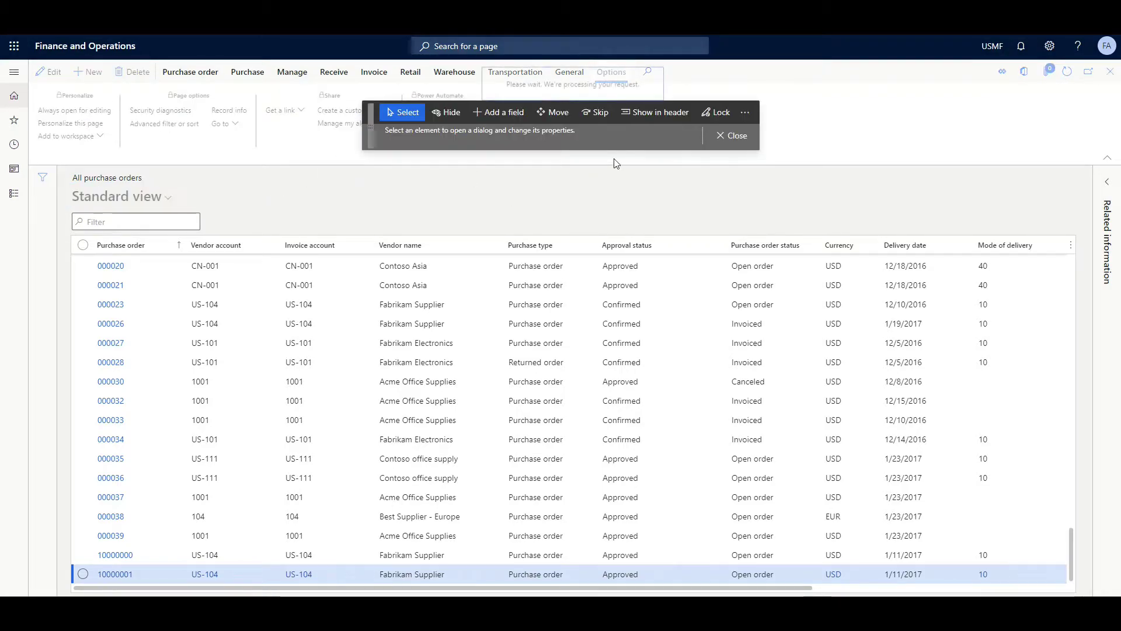
{"action": "left_click", "coordinate": [499, 113]}
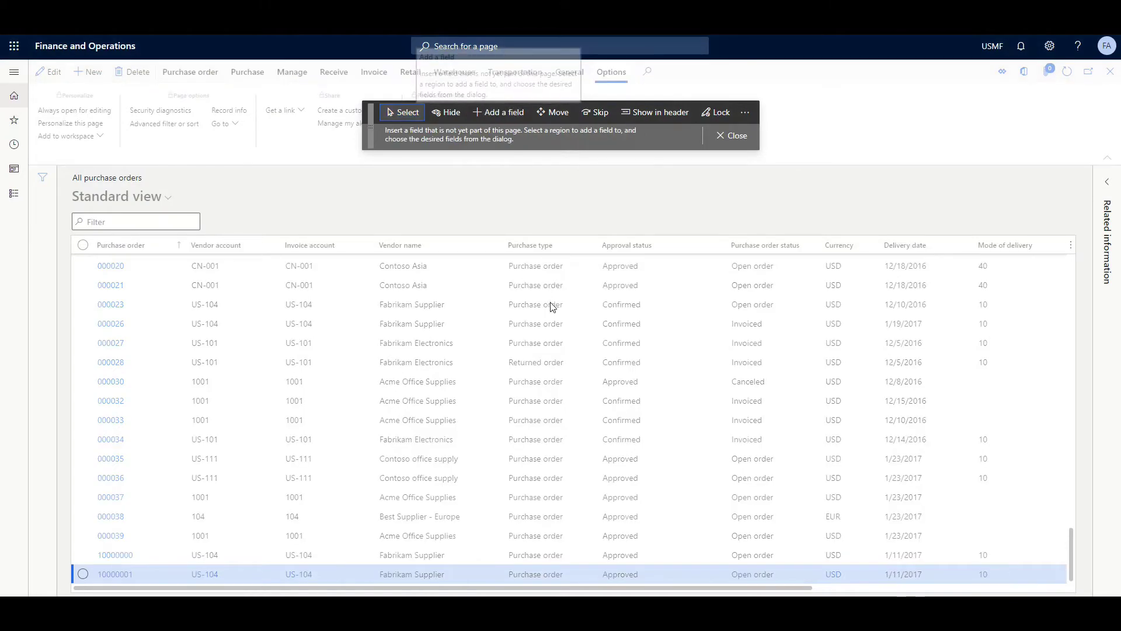
{"action": "left_click", "coordinate": [561, 266]}
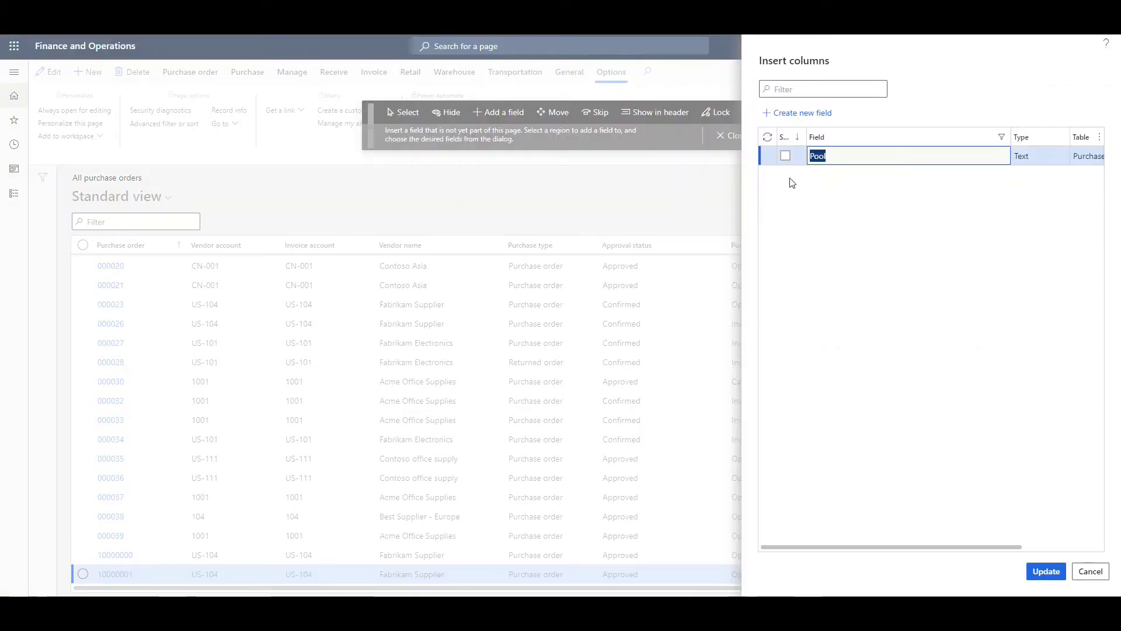
{"action": "left_click", "coordinate": [785, 157]}
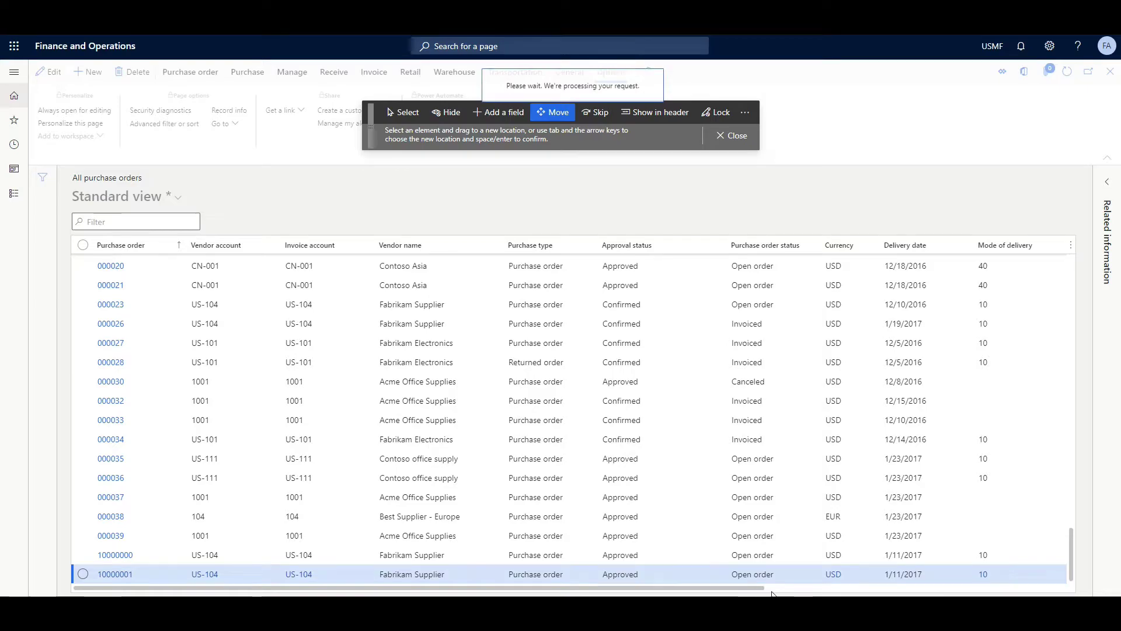
- Move the Pool column between Invoice account and Vendor name, and finish personalizing the page
{"action": "left_click_drag", "start_coordinate": [738, 588], "coordinate": [1013, 588]}
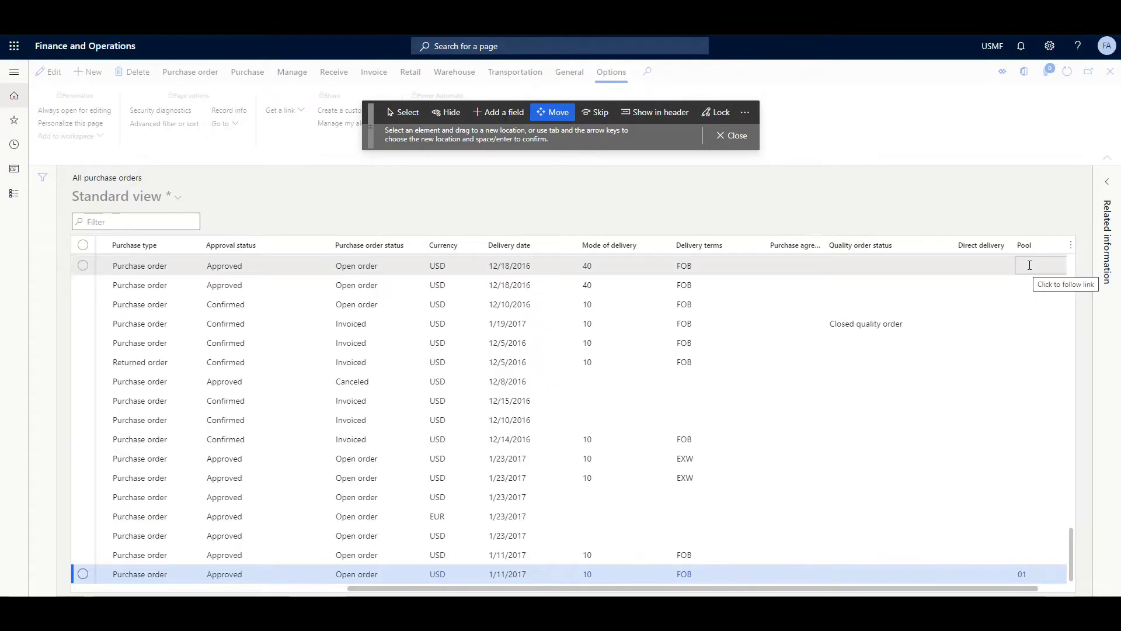
{"action": "left_click", "coordinate": [1029, 265]}
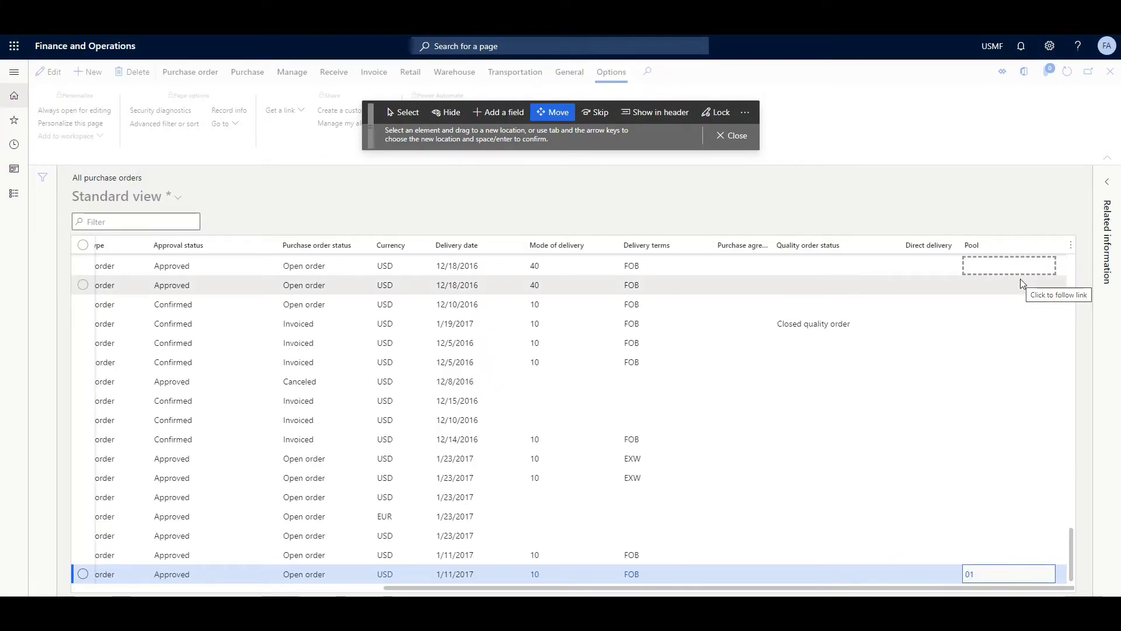
{"action": "key", "text": "Left"}
{"action": "key", "text": "Left"}
{"action": "key", "text": "Left"}
{"action": "key", "text": "Left"}
{"action": "key", "text": "Left"}
{"action": "key", "text": "Left"}
{"action": "key", "text": "Left"}
{"action": "key", "text": "Left"}
{"action": "key", "text": "Left"}
{"action": "key", "text": "Left"}
{"action": "key", "text": "Left"}
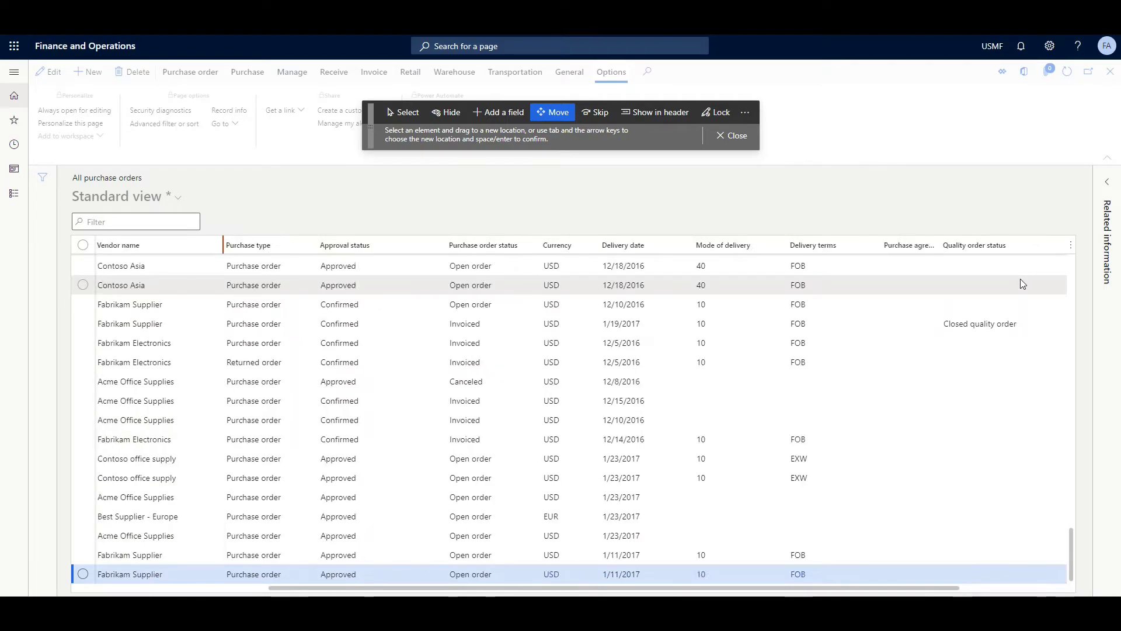
{"action": "key", "text": "Right"}
{"action": "key", "text": "Right"}
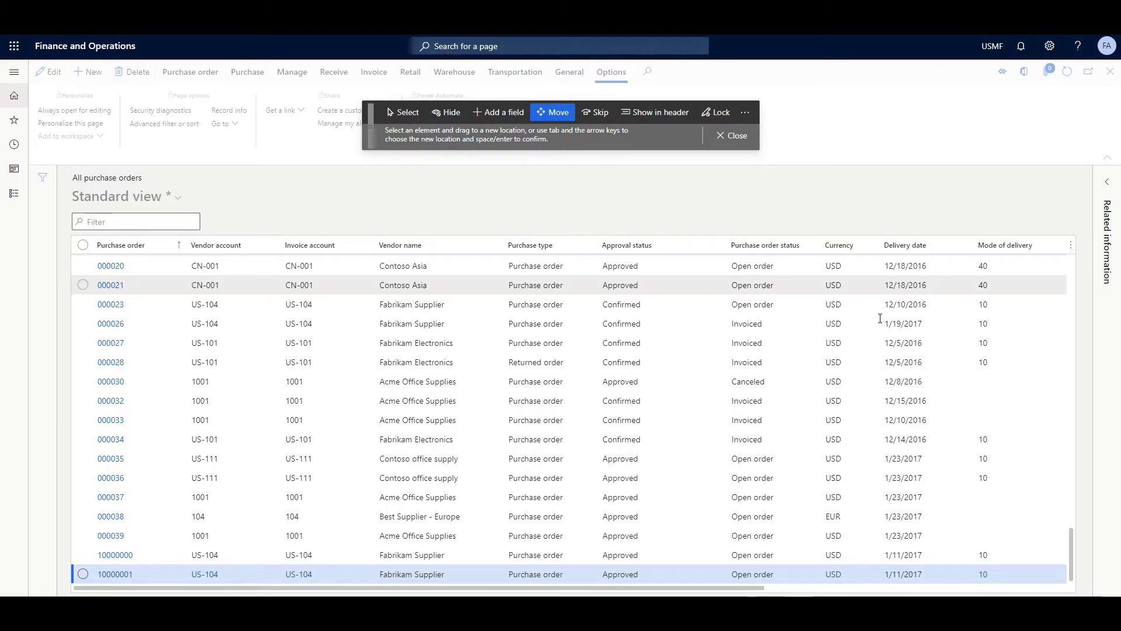
{"action": "key", "text": "Return"}
{"action": "left_click", "coordinate": [724, 139]}
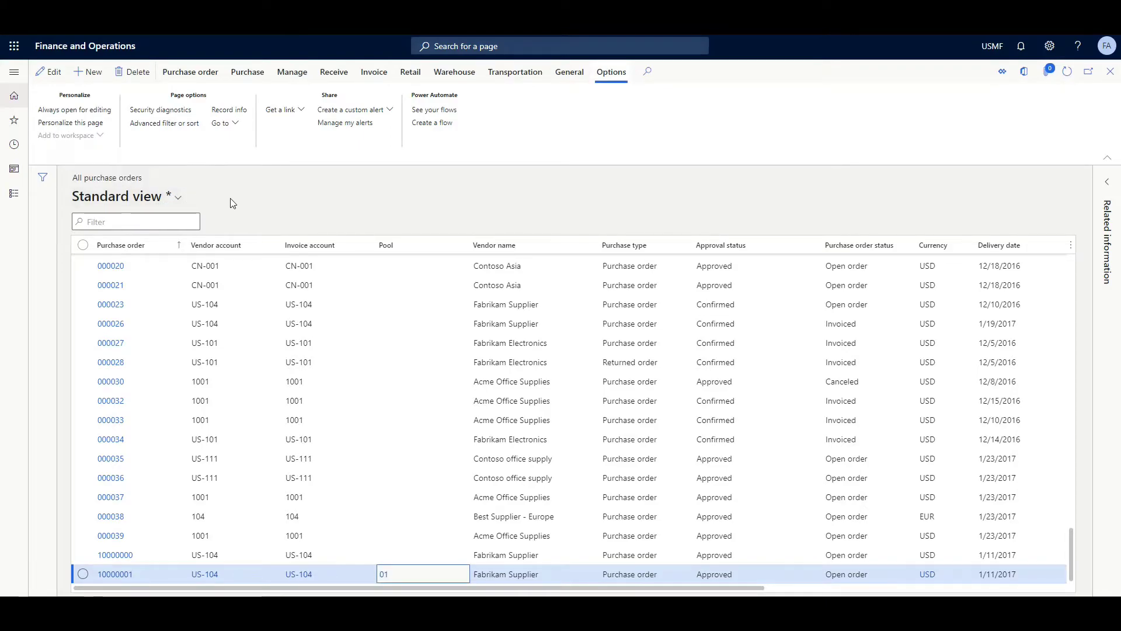
- Save the modified layout as a new view named "Local Purchase orders" and pin it as the default view
{"action": "left_click", "coordinate": [177, 199]}
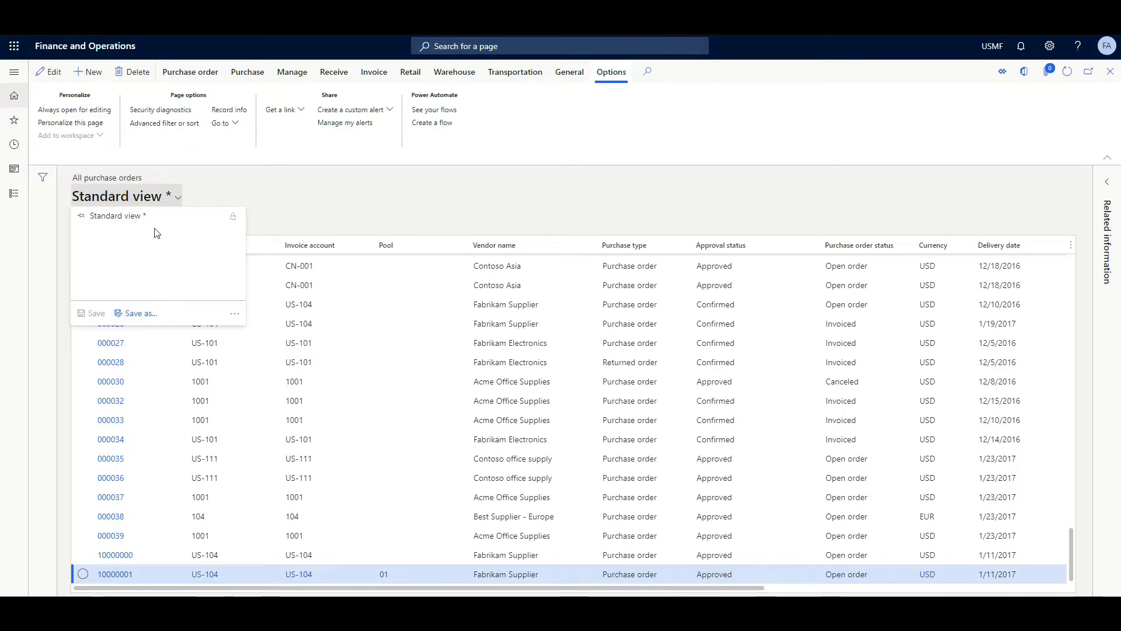
{"action": "left_click", "coordinate": [143, 314]}
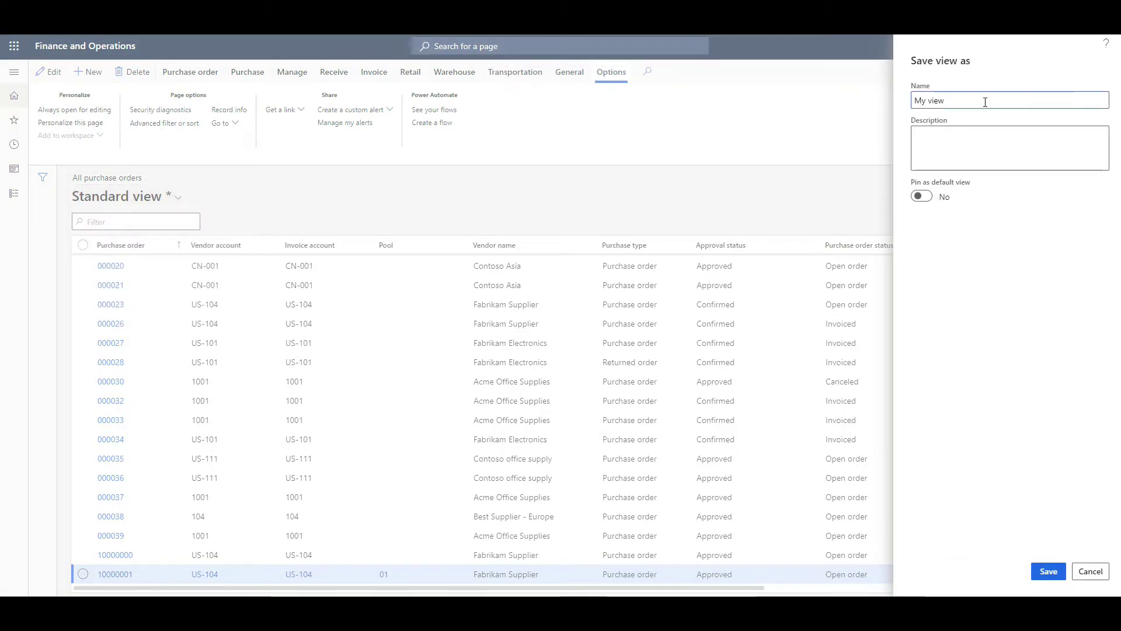
{"action": "key", "text": "ctrl+a"}
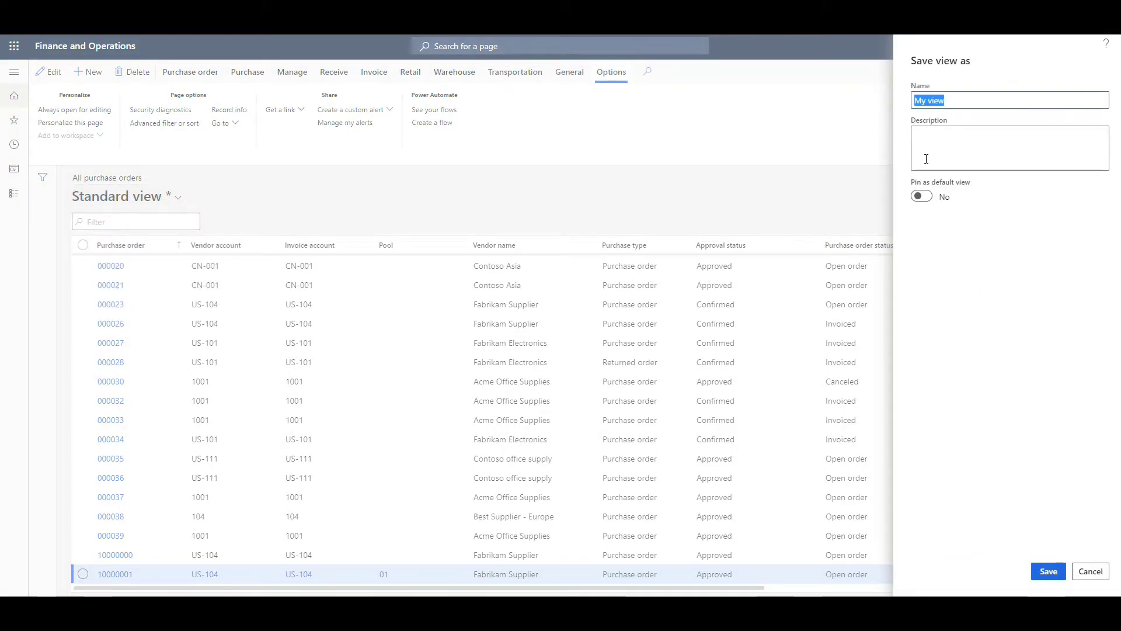
{"action": "type", "text": "Local Pu"}
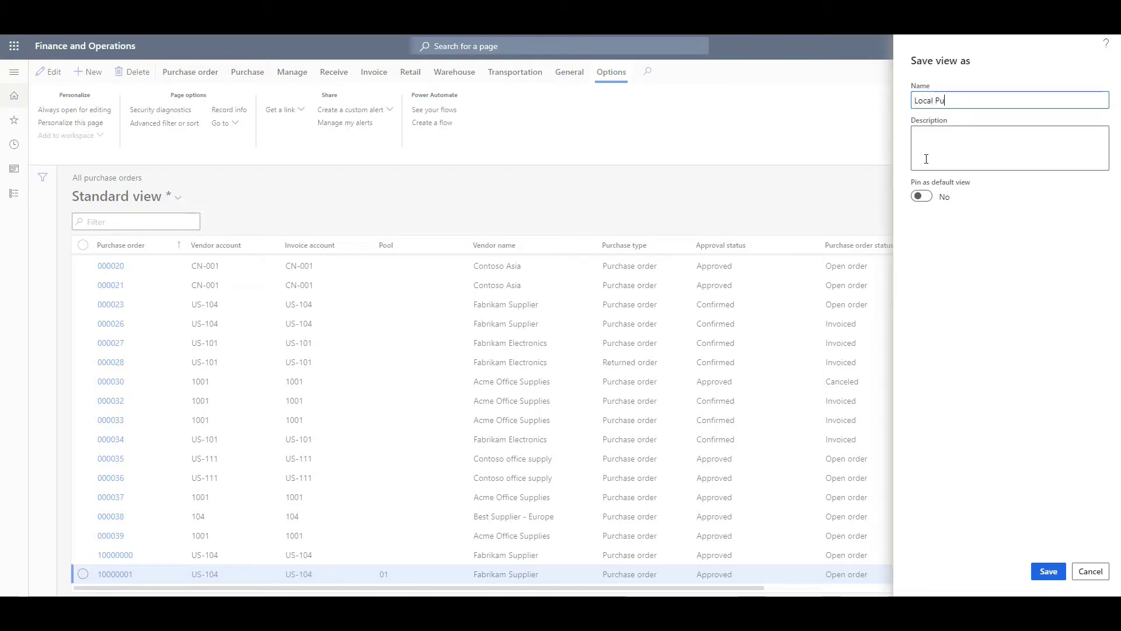
{"action": "type", "text": "rchase orders"}
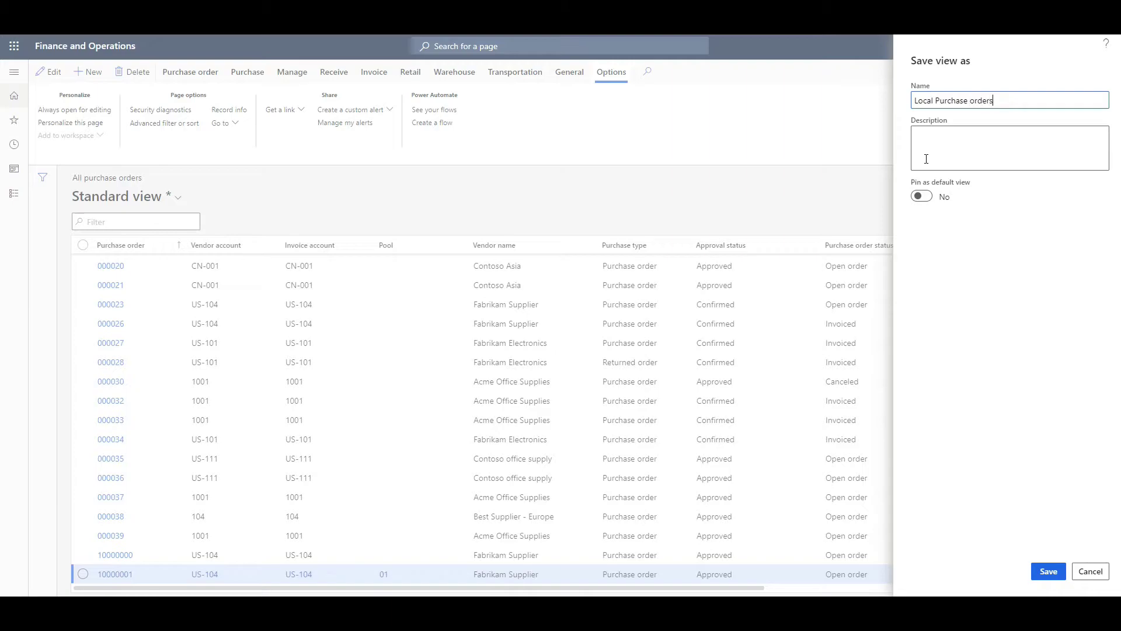
{"action": "left_click", "coordinate": [952, 156]}
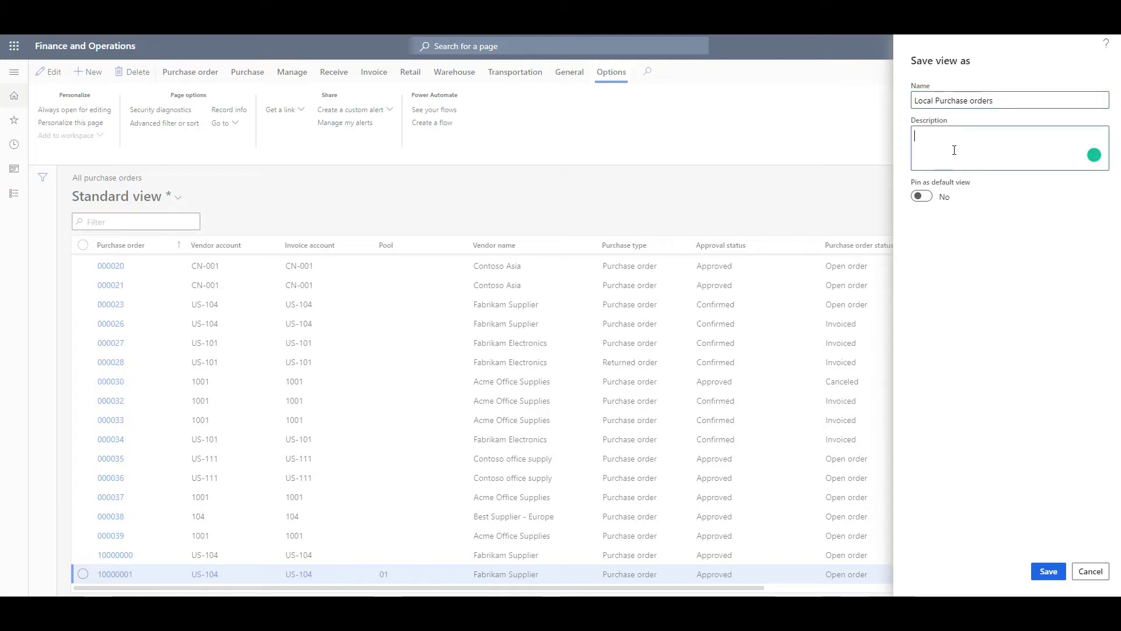
{"action": "left_click", "coordinate": [918, 197]}
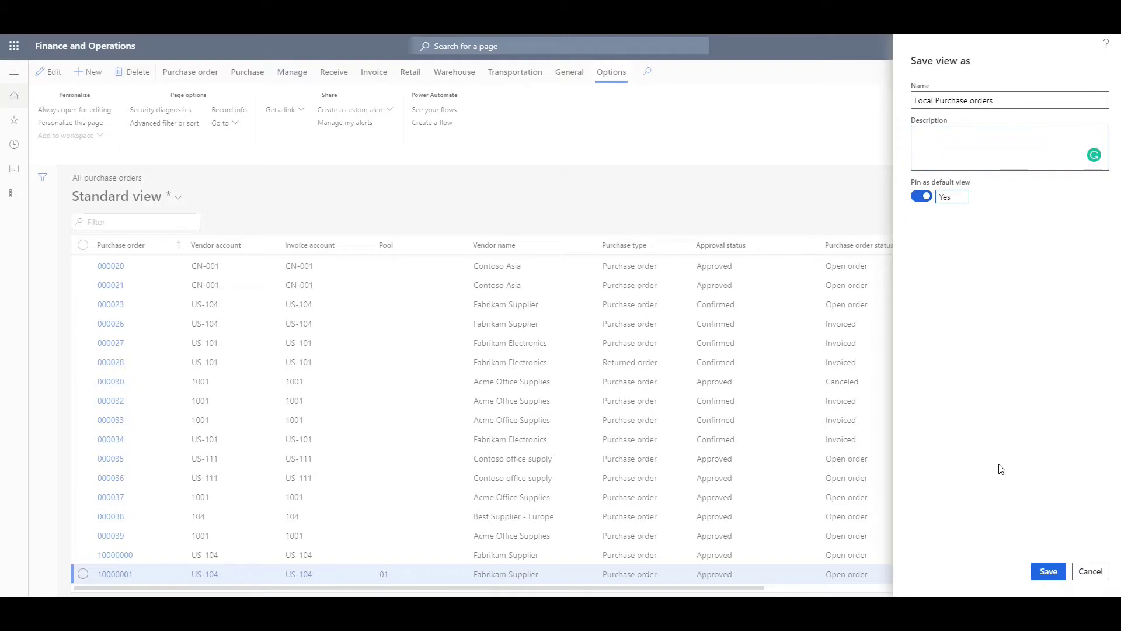
{"action": "left_click", "coordinate": [1048, 571]}
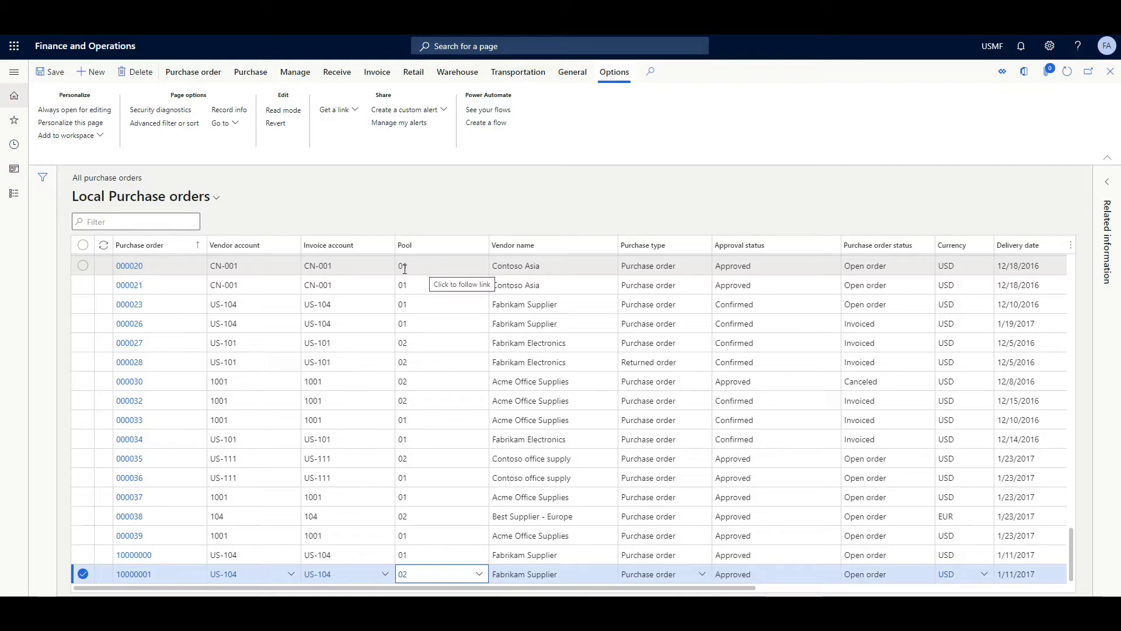
- View the details of the pool assigned to purchase order 000020 and reset the filter on the Purchase pools page
{"action": "right_click", "coordinate": [404, 268]}
{"action": "left_click", "coordinate": [417, 230]}
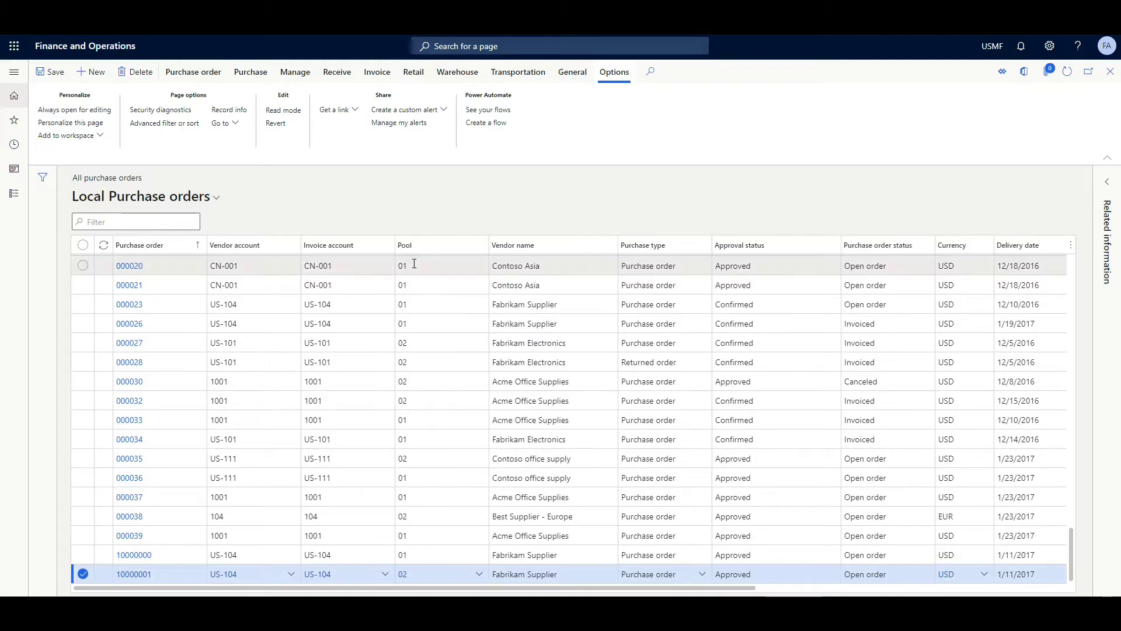
{"action": "left_click", "coordinate": [403, 270]}
{"action": "right_click", "coordinate": [479, 267]}
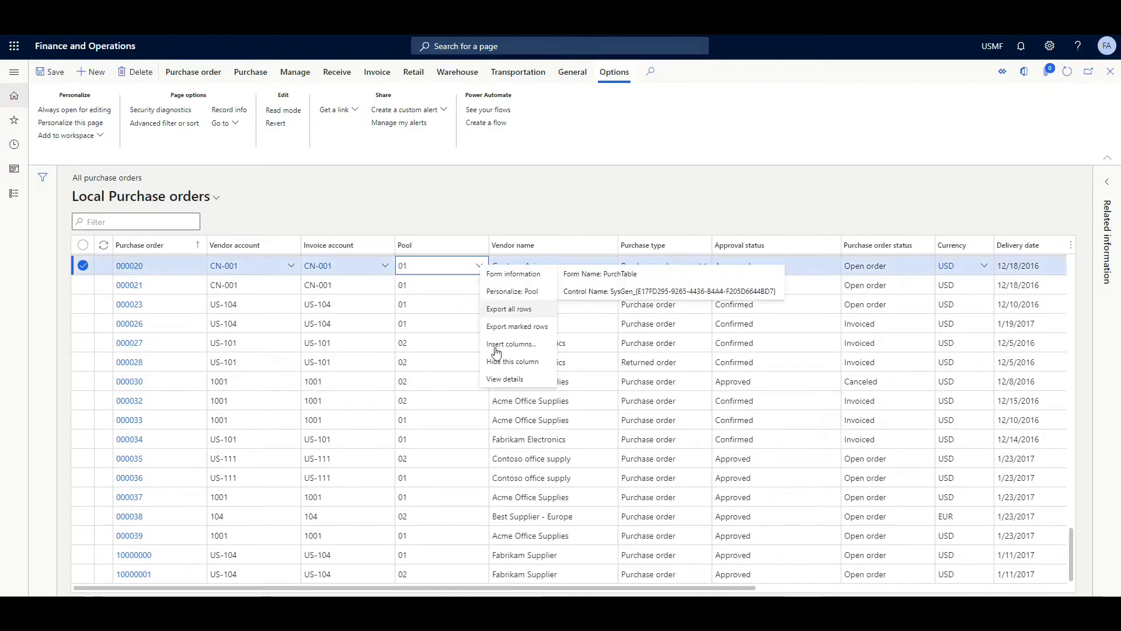
{"action": "left_click", "coordinate": [505, 380]}
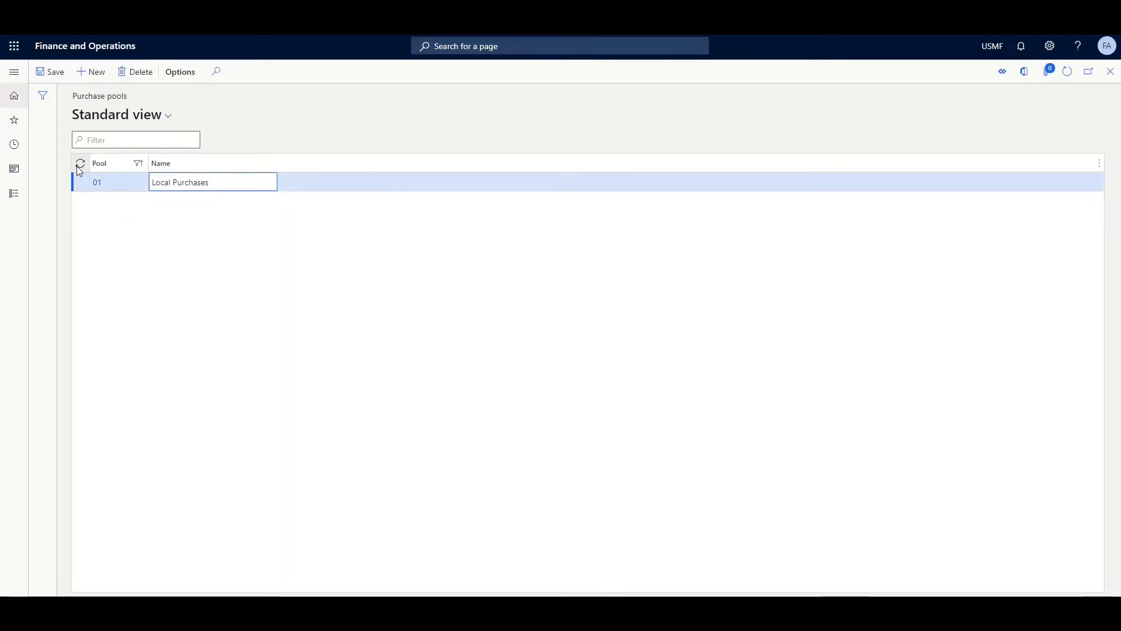
{"action": "left_click", "coordinate": [56, 110]}
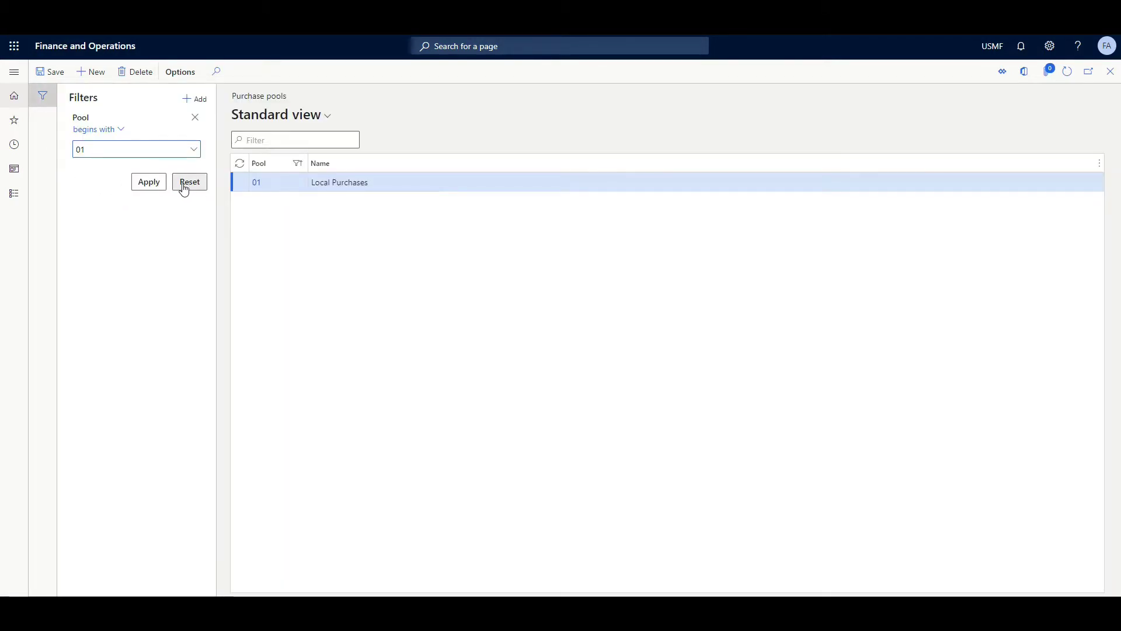
{"action": "left_click", "coordinate": [184, 183]}
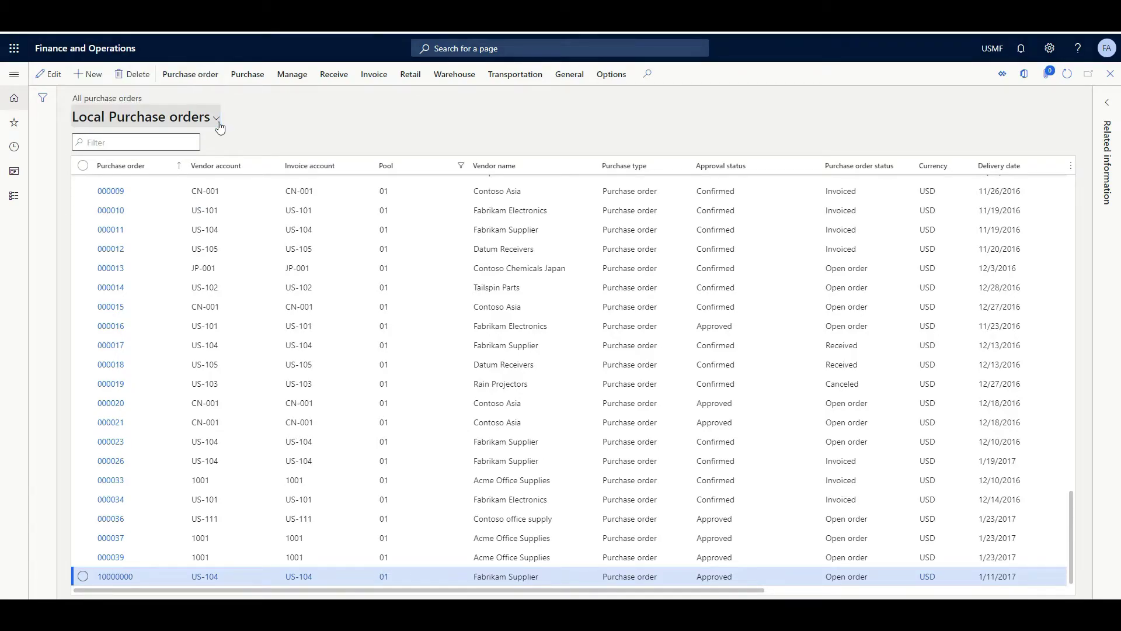
- Switch the purchase orders list to the Import Purchases view and select that view among the managed personal views
{"action": "left_click", "coordinate": [217, 119]}
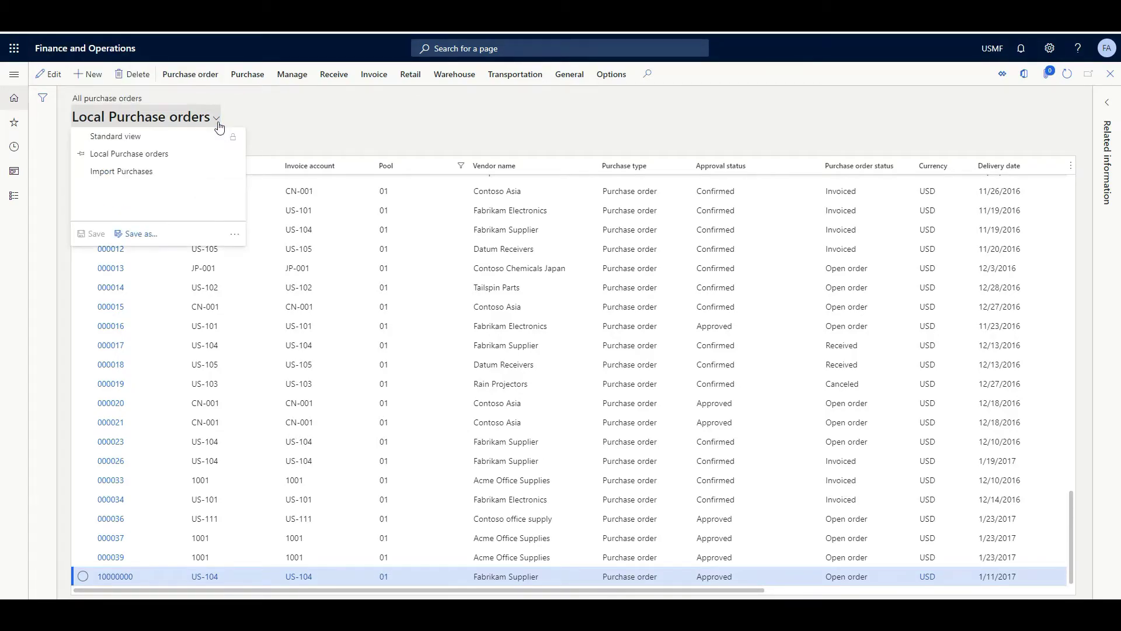
{"action": "left_click", "coordinate": [146, 173]}
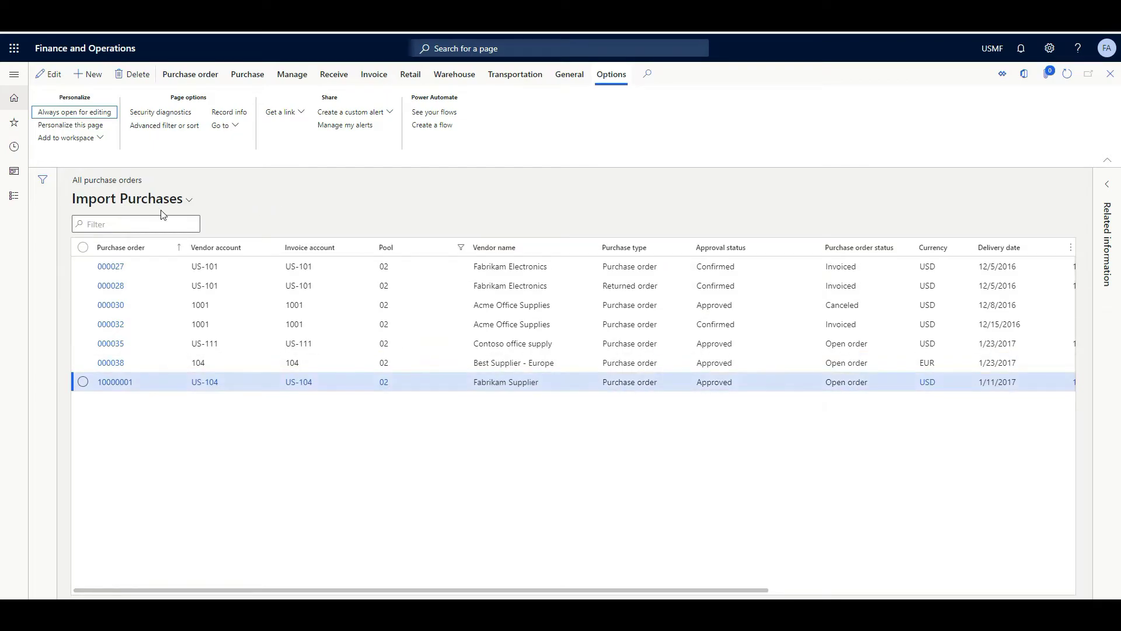
{"action": "left_click", "coordinate": [192, 204]}
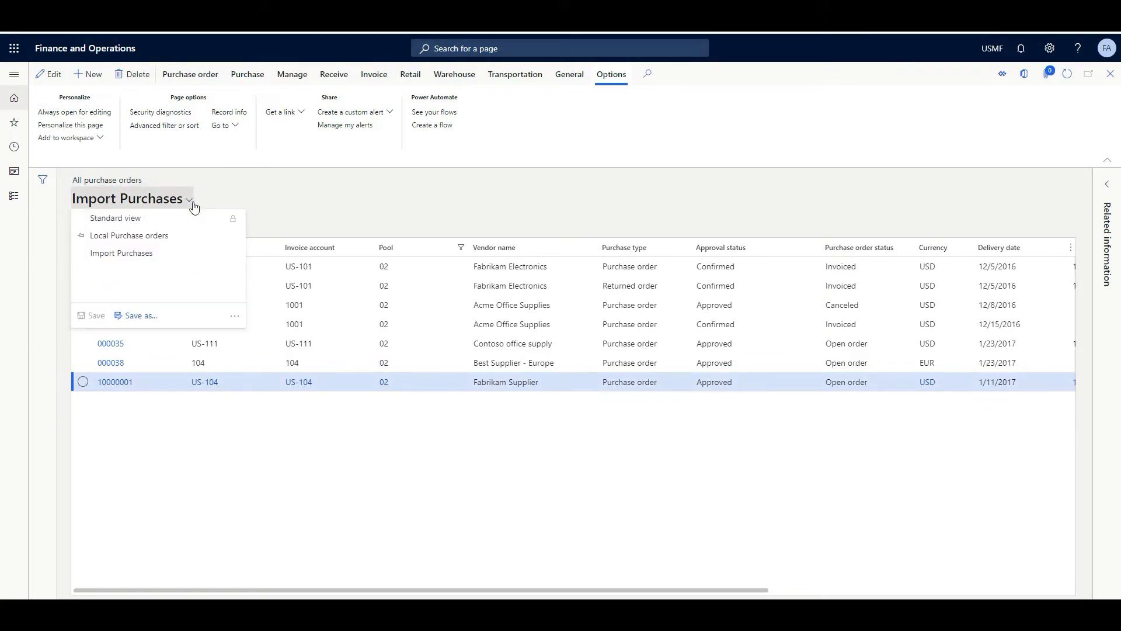
{"action": "left_click", "coordinate": [234, 315]}
{"action": "left_click", "coordinate": [267, 387]}
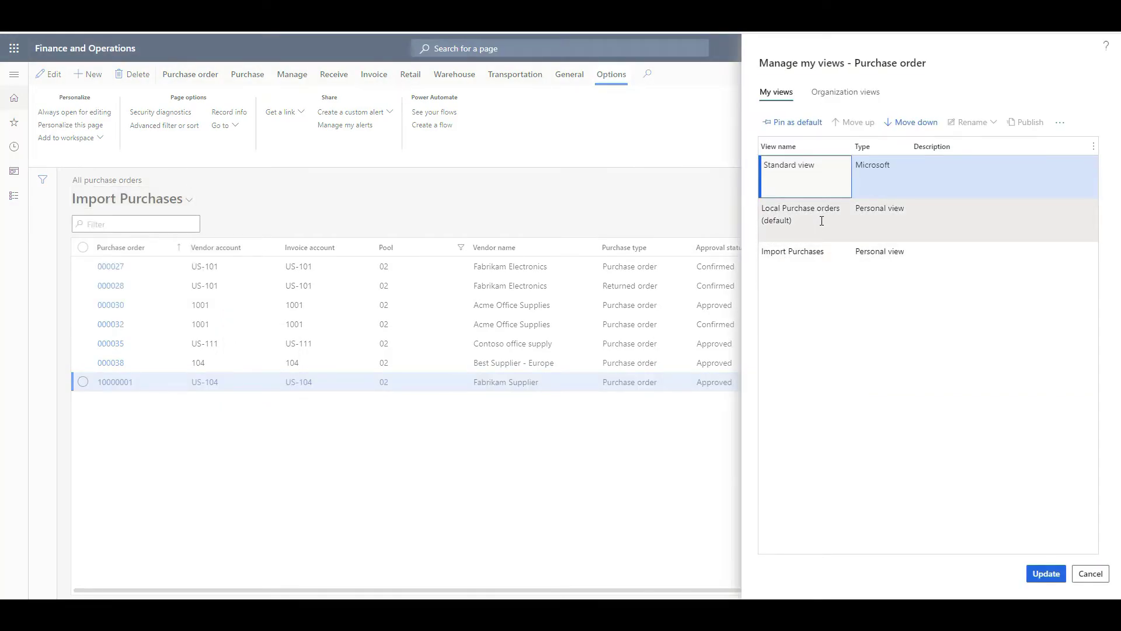
{"action": "key", "text": "Down"}
{"action": "key", "text": "Down"}
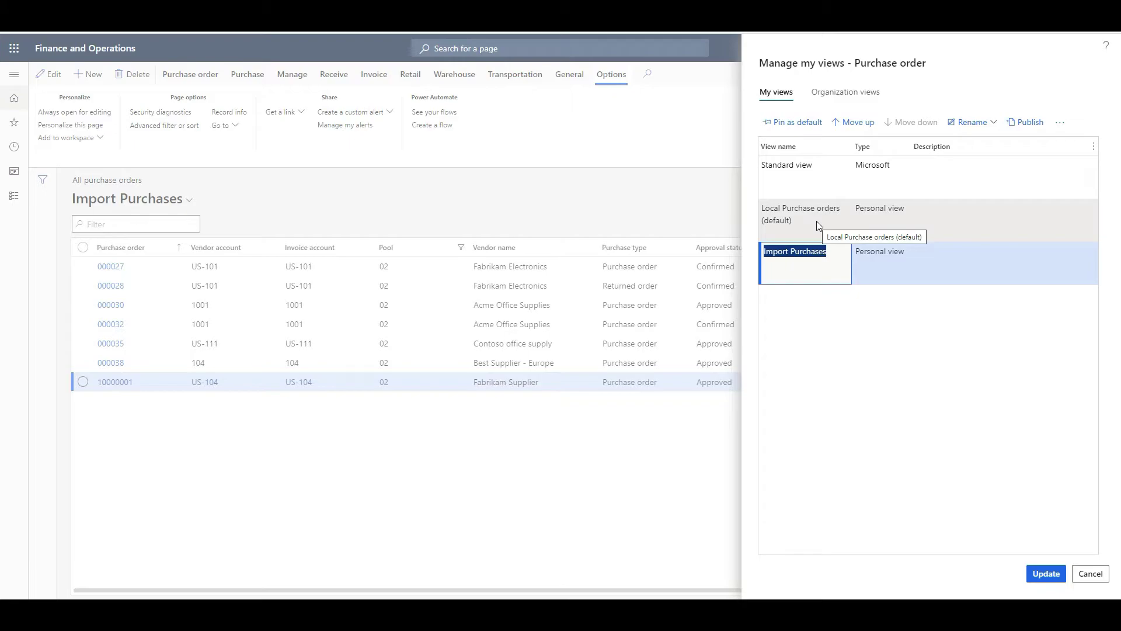
- Move the Local Purchase orders view up to the start of the view order and rename it "Local Purchases"
{"action": "left_click", "coordinate": [816, 222]}
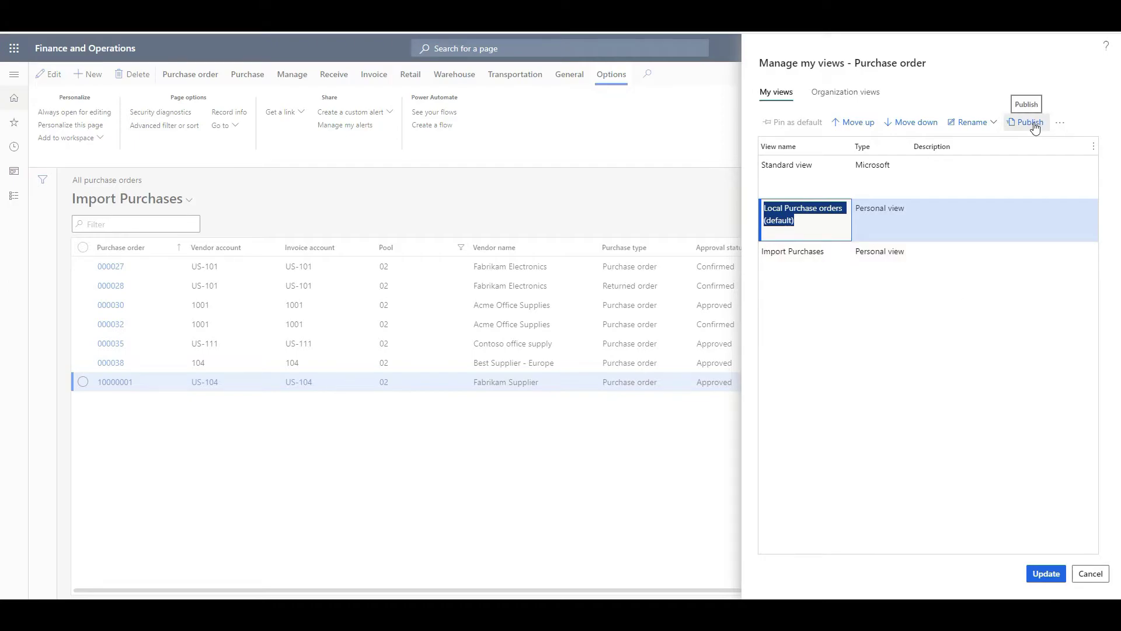
{"action": "left_click", "coordinate": [860, 131]}
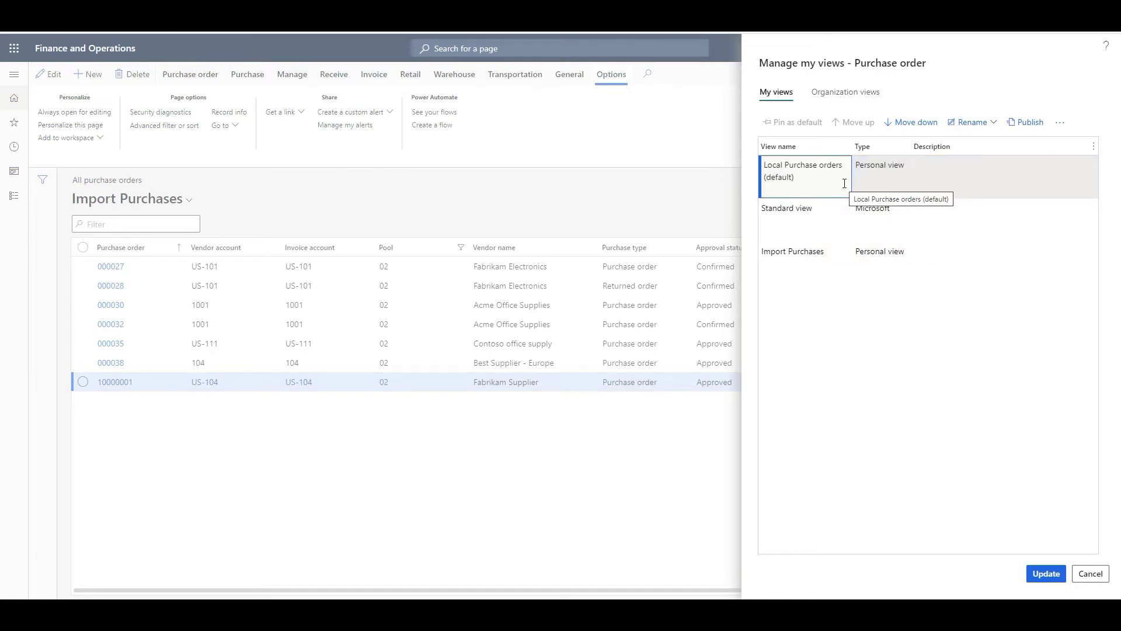
{"action": "left_click", "coordinate": [972, 122]}
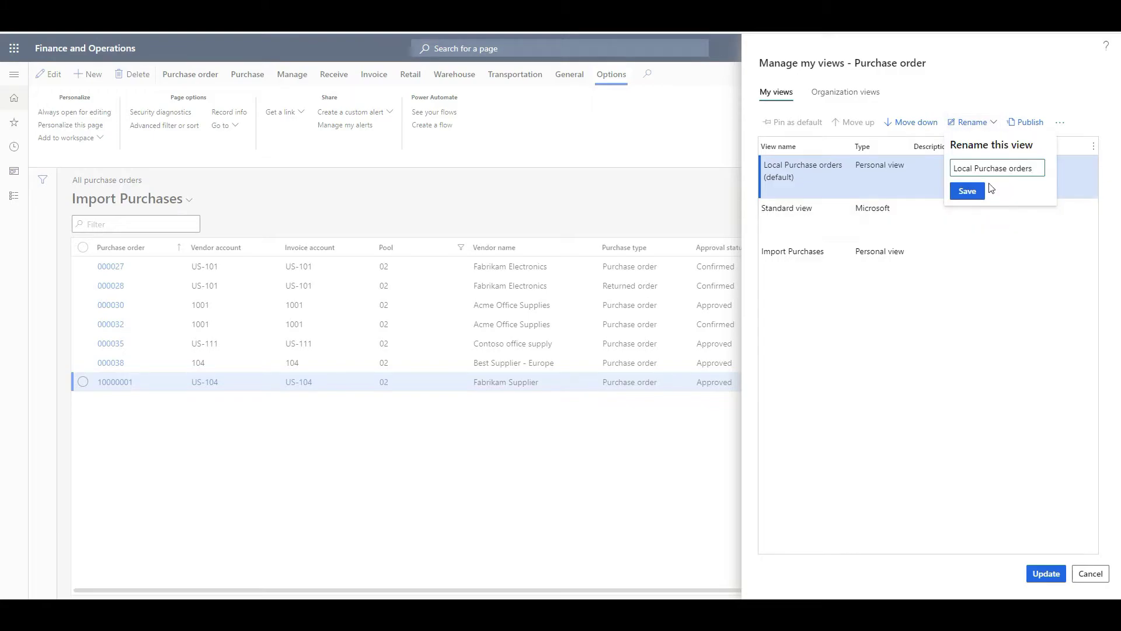
{"action": "double_click", "coordinate": [1008, 169]}
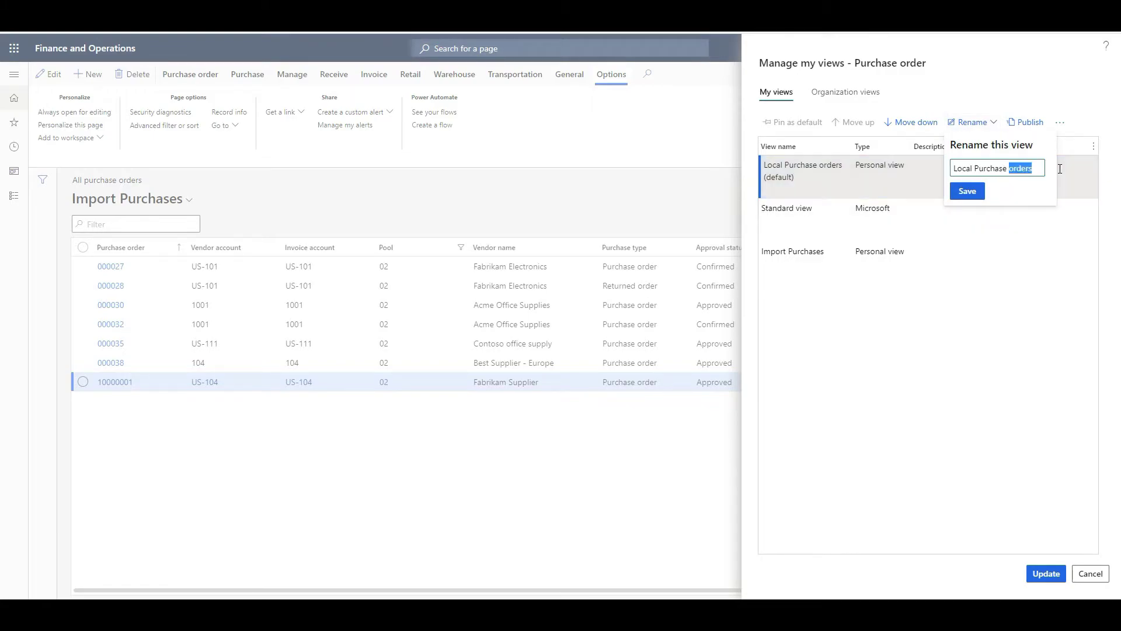
{"action": "key", "text": "BackSpace"}
{"action": "key", "text": "BackSpace"}
{"action": "type", "text": "s"}
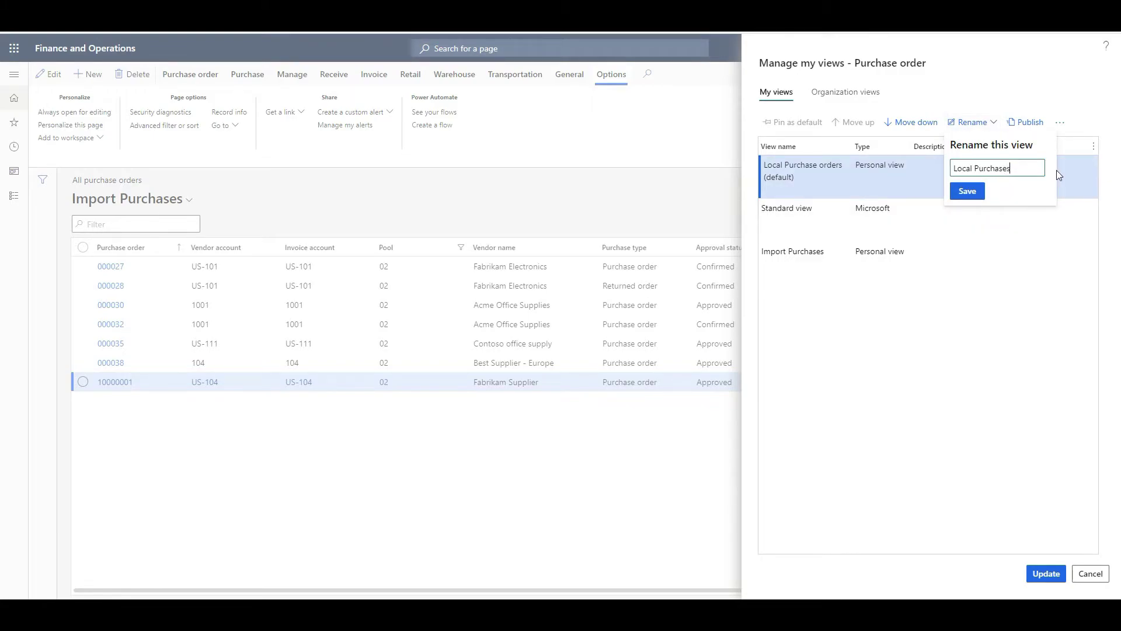
{"action": "left_click", "coordinate": [967, 193]}
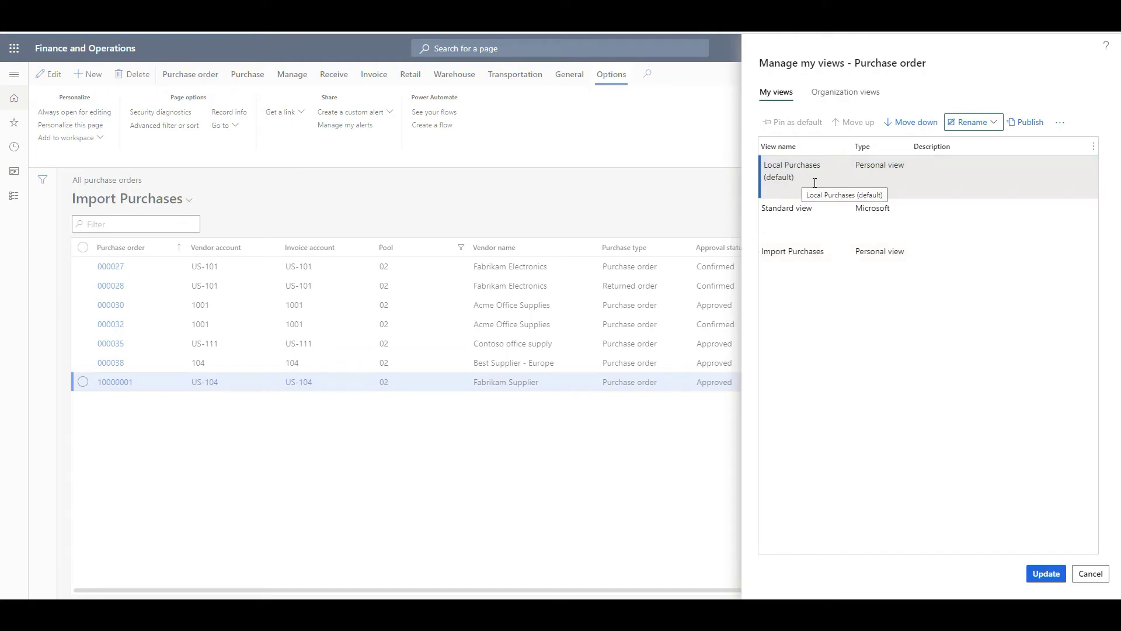
- Start publishing the view to others with the name "Local Purchases" and the purpose description "test"
{"action": "left_click", "coordinate": [1030, 182]}
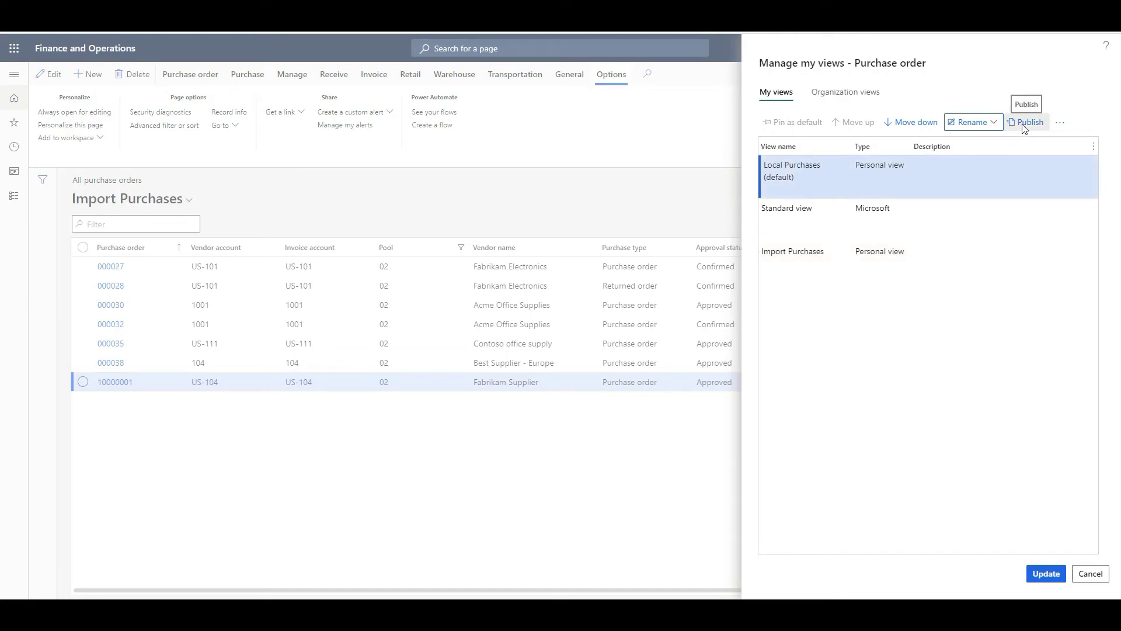
{"action": "left_click", "coordinate": [1028, 122]}
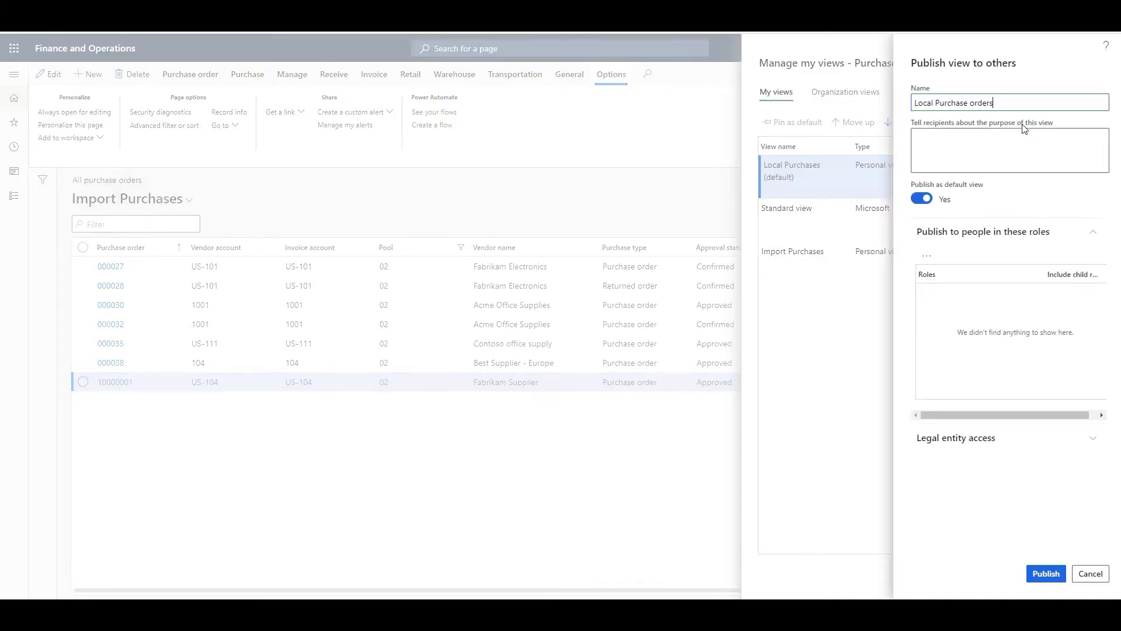
{"action": "left_click", "coordinate": [953, 146]}
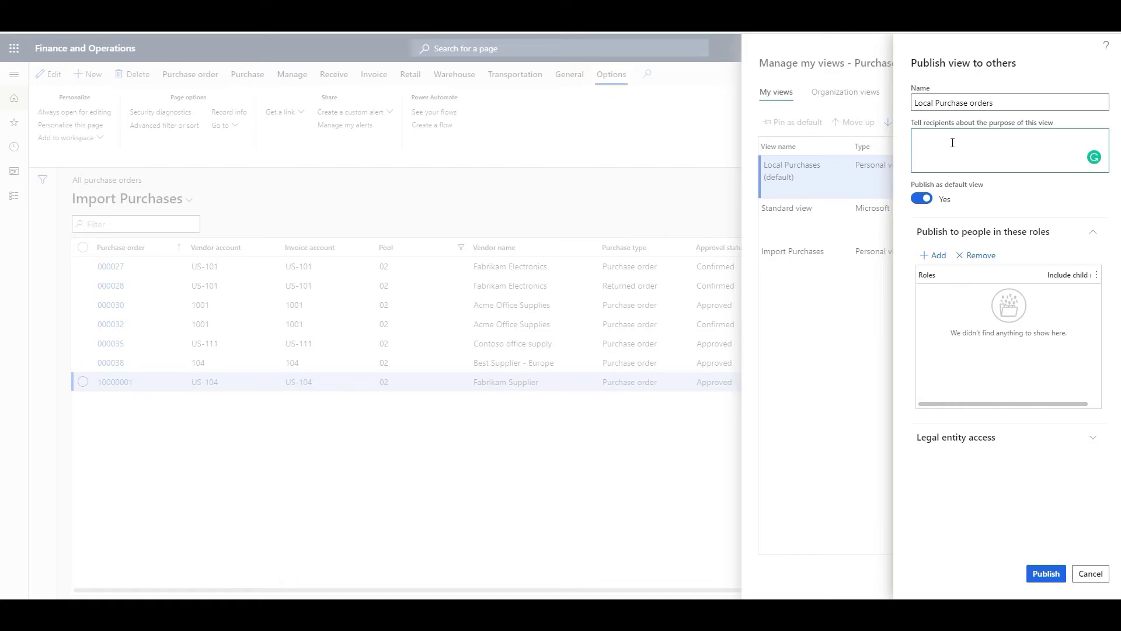
{"action": "left_click_drag", "start_coordinate": [993, 105], "coordinate": [896, 103]}
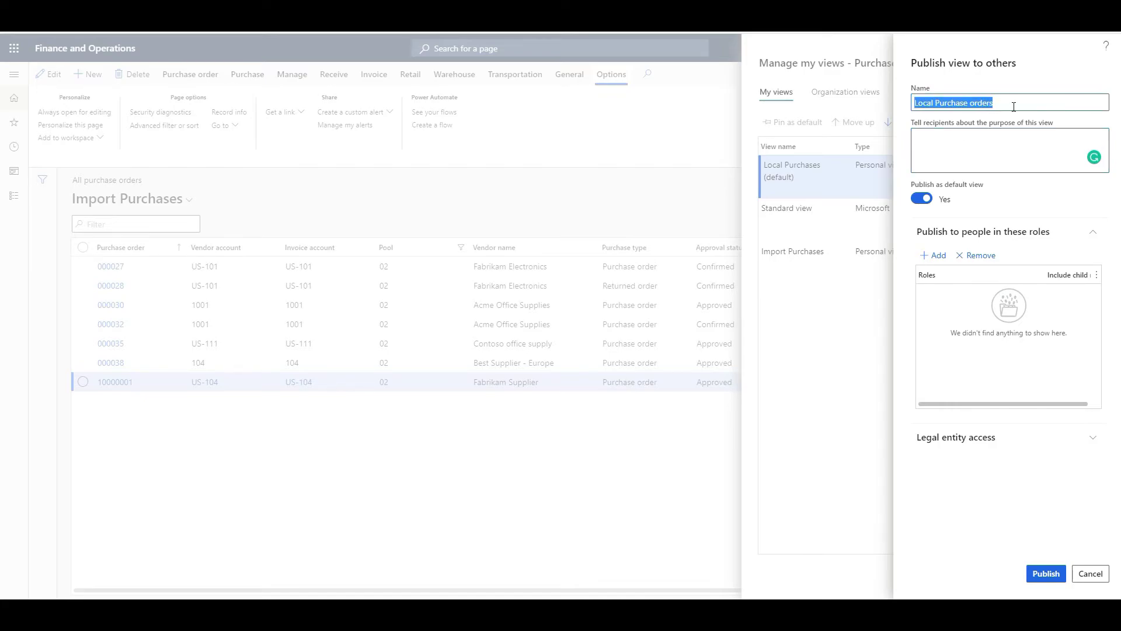
{"action": "double_click", "coordinate": [973, 102]}
{"action": "key", "text": "BackSpace"}
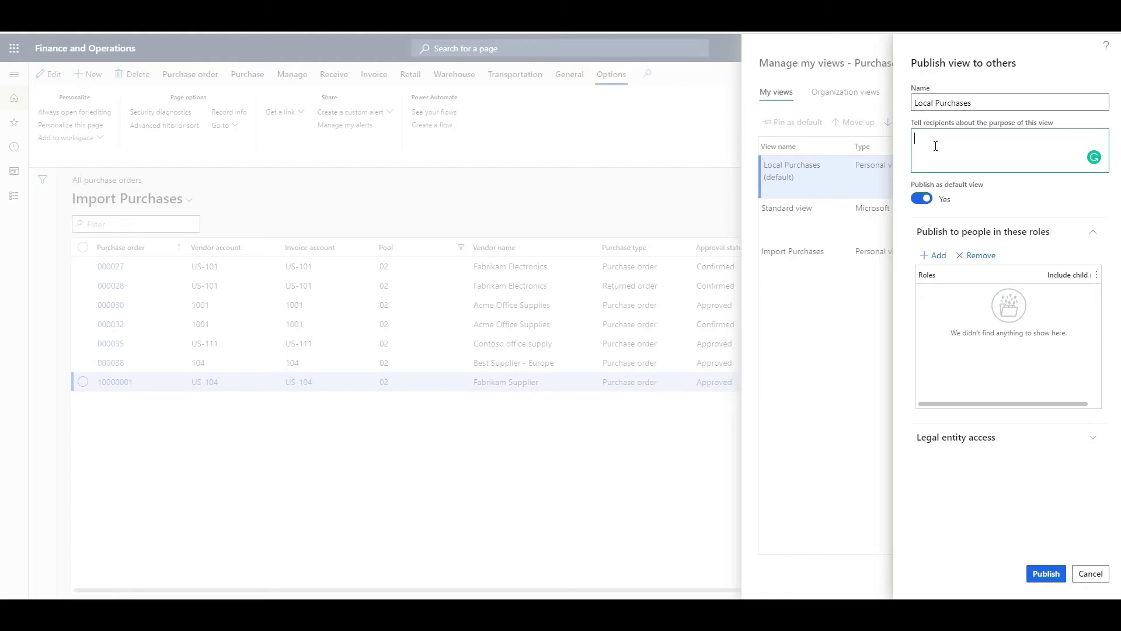
{"action": "type", "text": "test"}
- Add a role line to the publication and filter the available roles to names containing "purchase"
{"action": "left_click", "coordinate": [937, 255]}
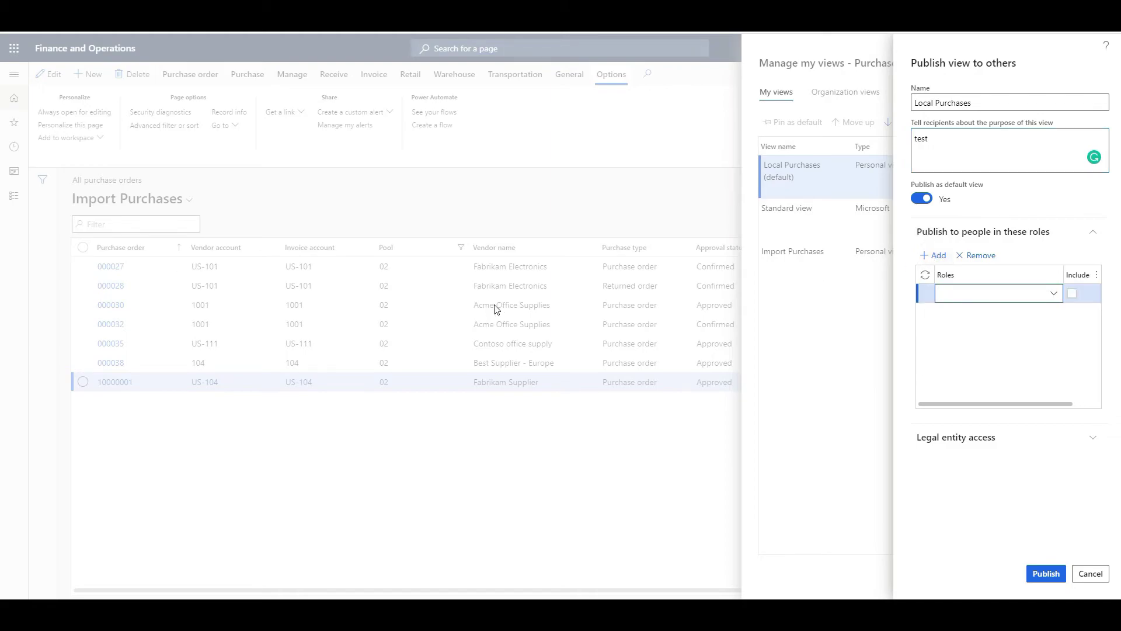
{"action": "left_click", "coordinate": [1054, 294]}
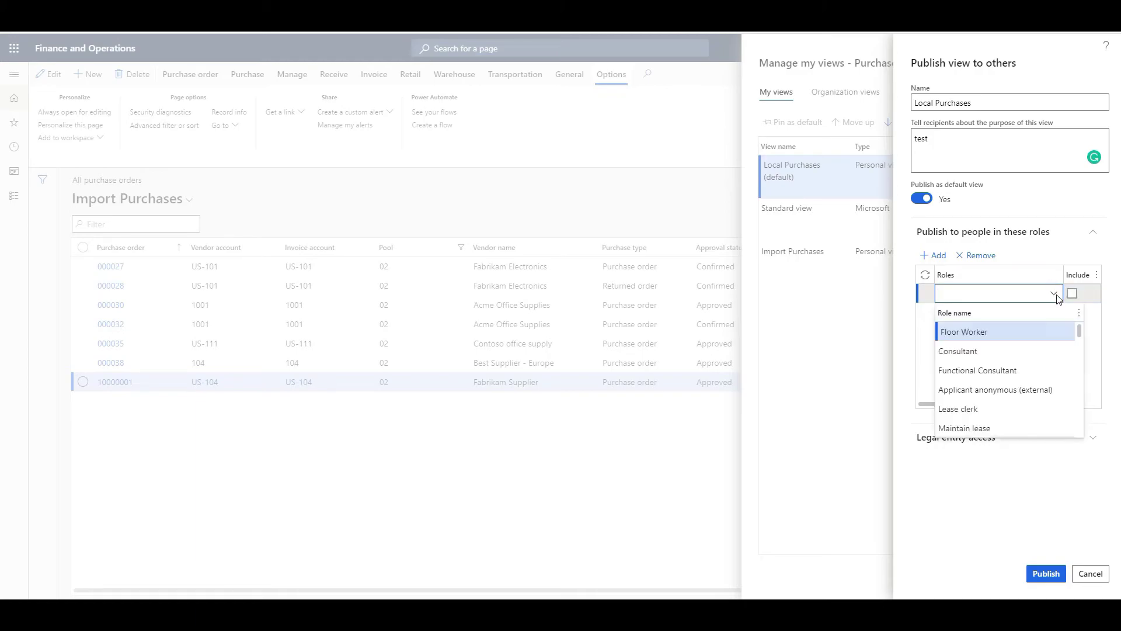
{"action": "left_click", "coordinate": [969, 319]}
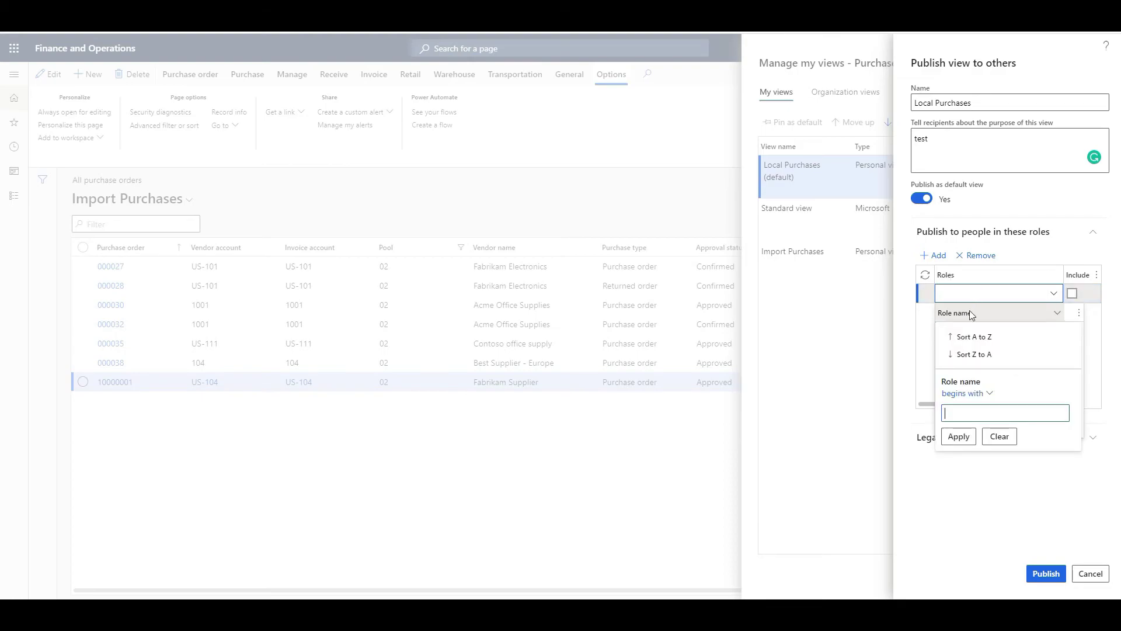
{"action": "type", "text": "purchase"}
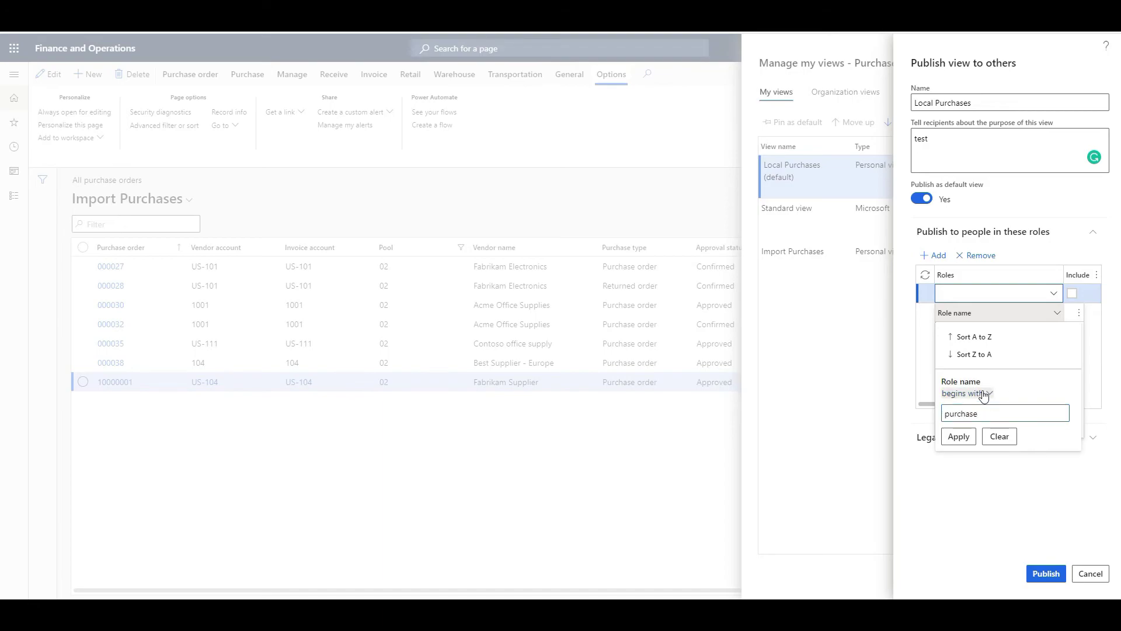
{"action": "left_click", "coordinate": [974, 393]}
{"action": "left_click", "coordinate": [965, 442]}
{"action": "left_click", "coordinate": [957, 437]}
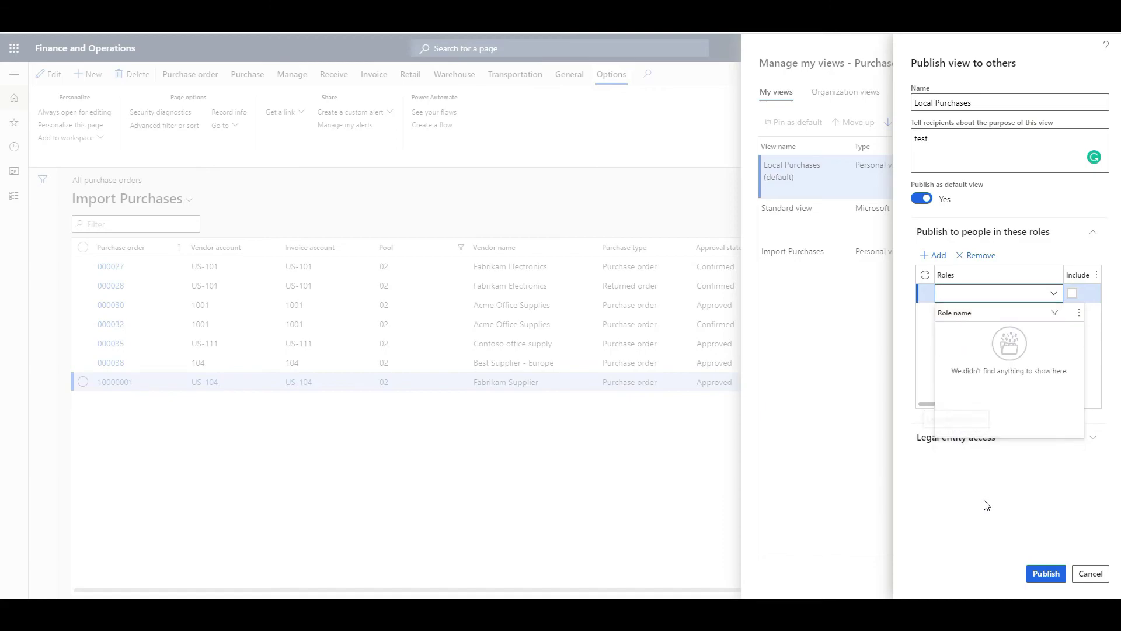
- Assign the Purchasing agent role by filtering role names containing "agent", and publish the view
{"action": "left_click", "coordinate": [991, 314]}
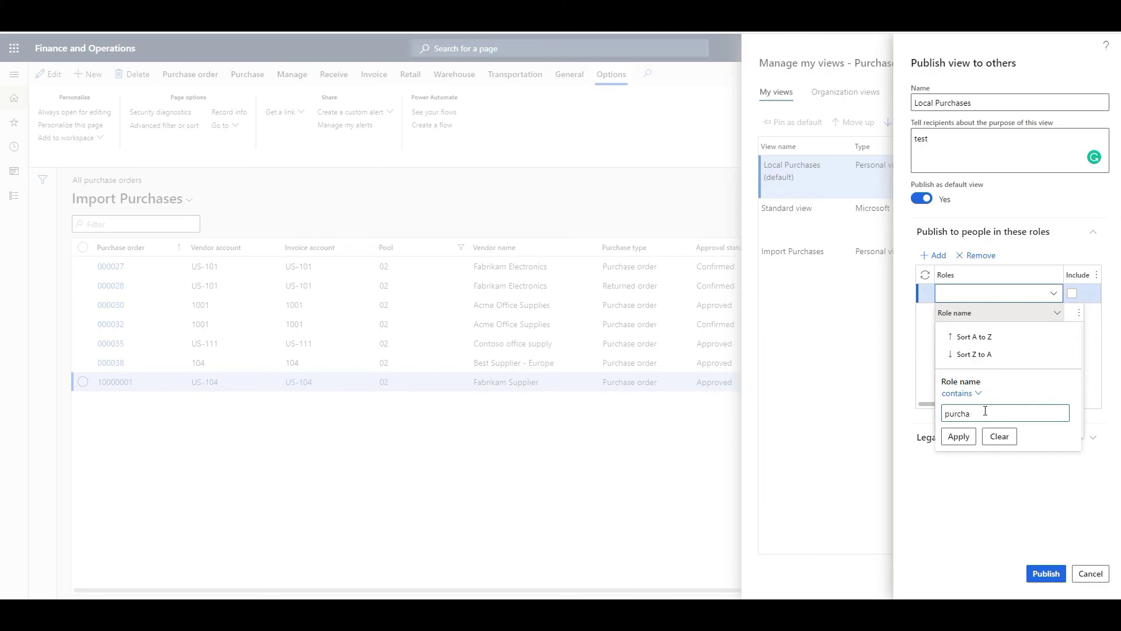
{"action": "key", "text": "BackSpace"}
{"action": "key", "text": "BackSpace"}
{"action": "key", "text": "BackSpace"}
{"action": "type", "text": "agent"}
{"action": "left_click", "coordinate": [958, 436]}
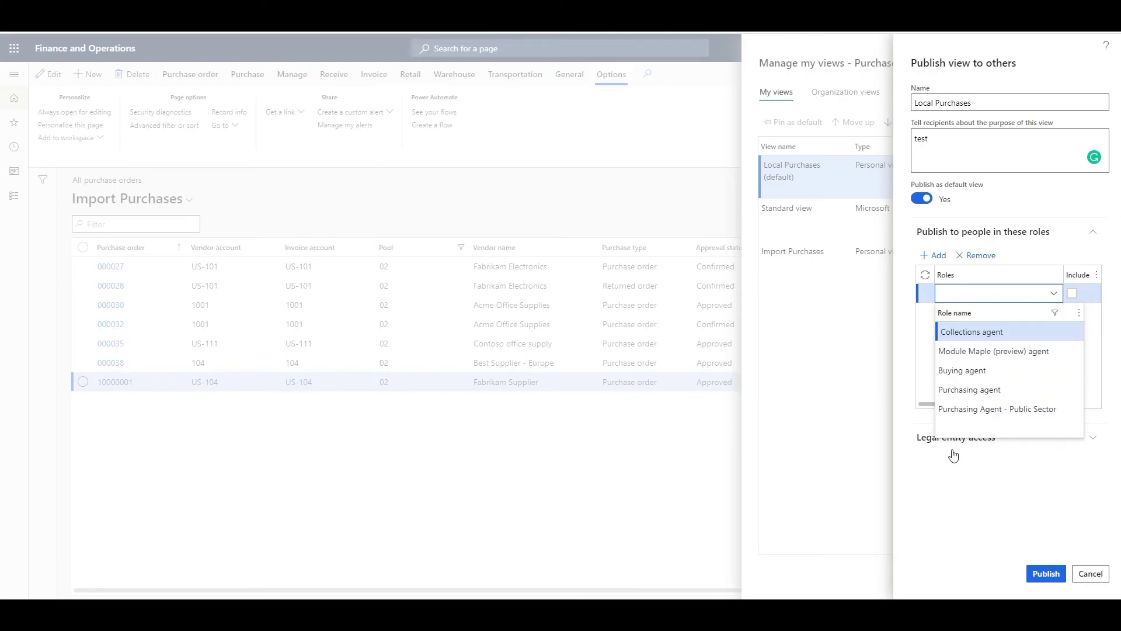
{"action": "left_click", "coordinate": [996, 389]}
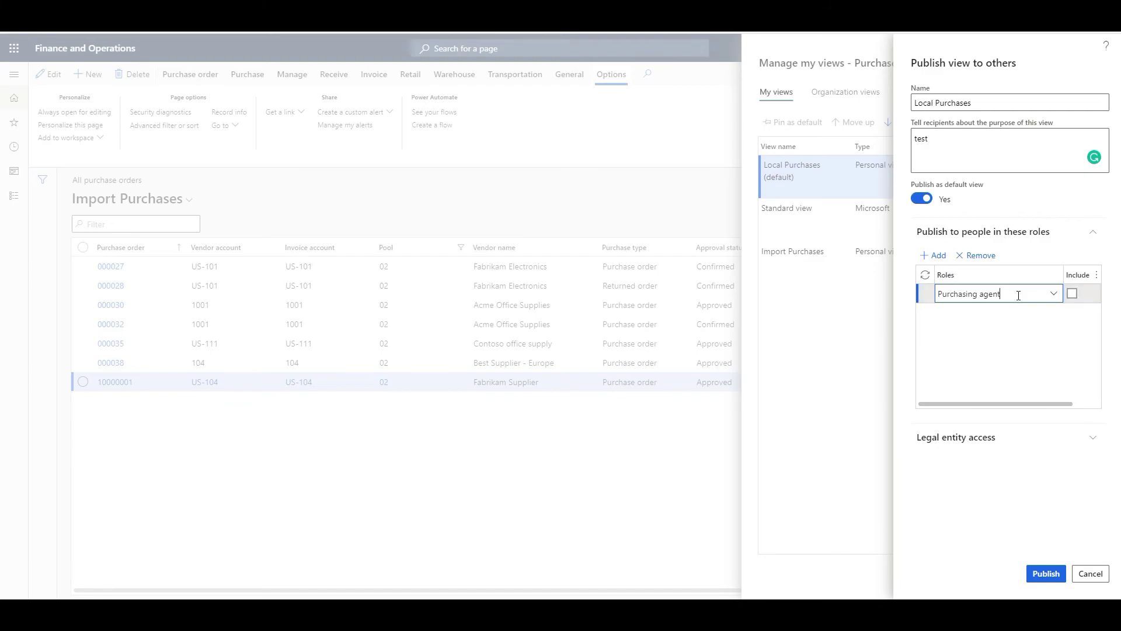
{"action": "left_click", "coordinate": [1045, 573]}
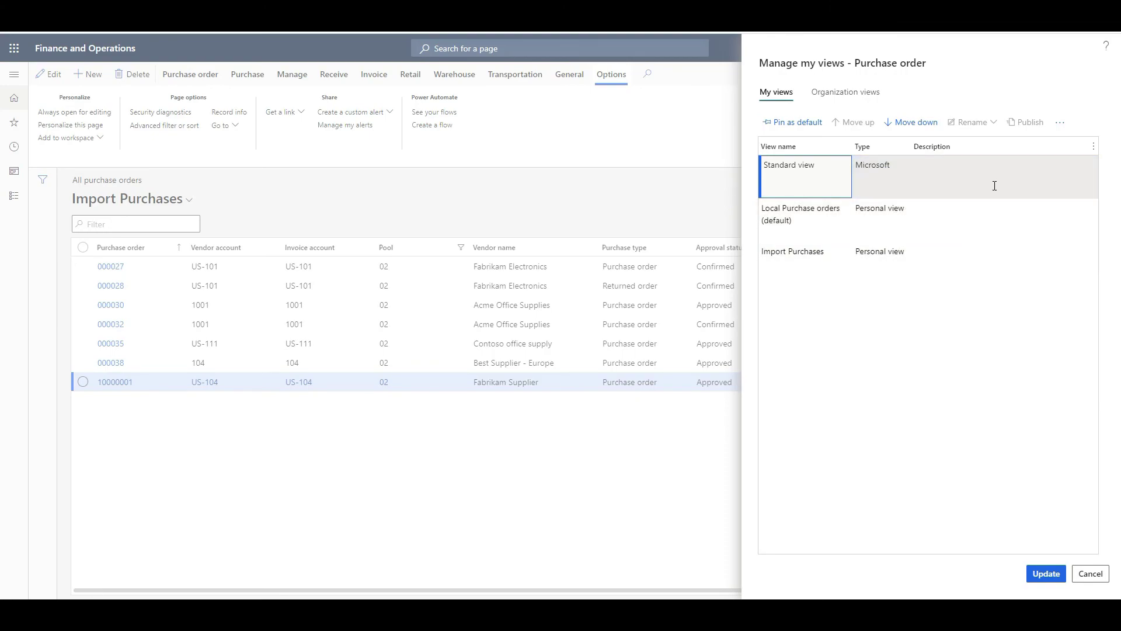
- Check the published Local Purchases view among the organization views and return to the personal views
{"action": "left_click", "coordinate": [932, 181]}
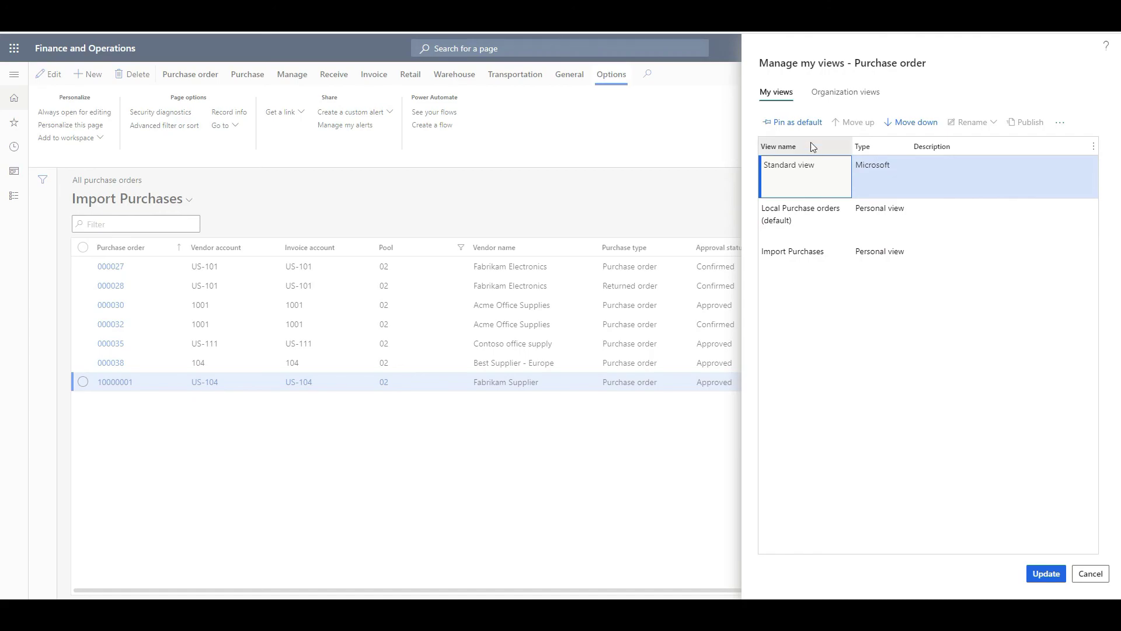
{"action": "left_click", "coordinate": [845, 94]}
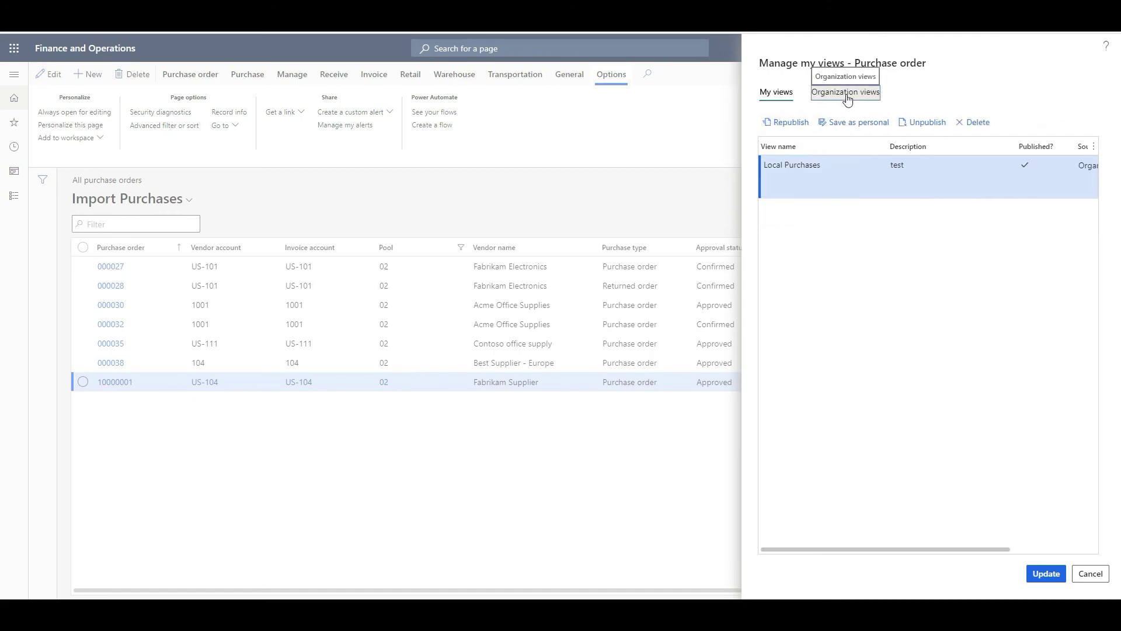
{"action": "left_click", "coordinate": [854, 170]}
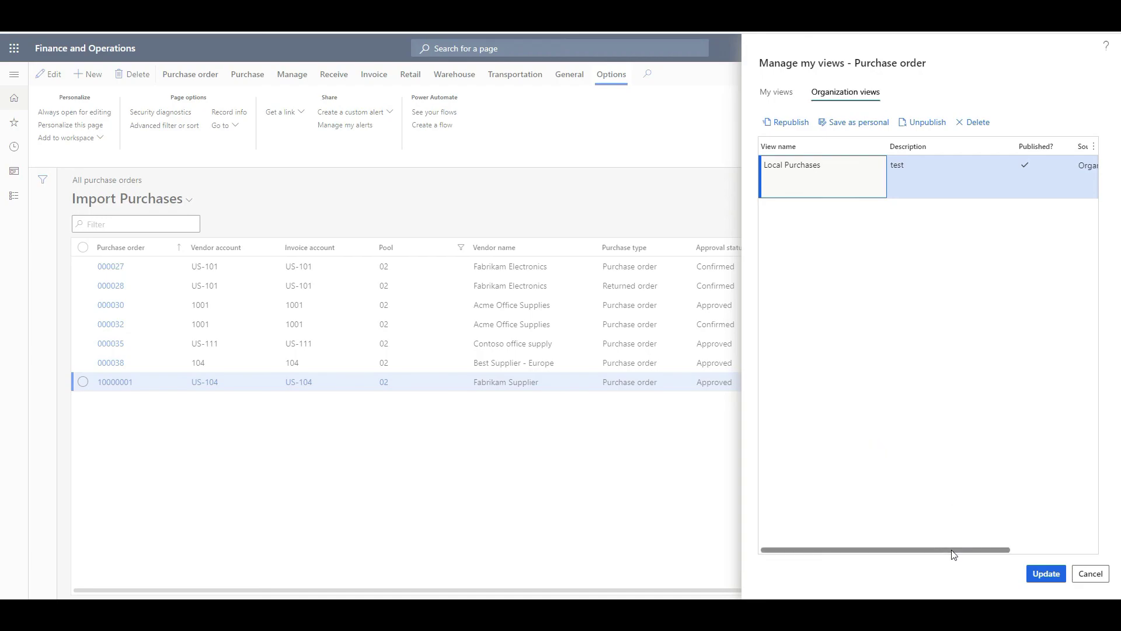
{"action": "mouse_move", "coordinate": [953, 550]}
{"action": "left_mouse_down"}
{"action": "mouse_move", "coordinate": [1069, 549]}
{"action": "mouse_move", "coordinate": [955, 552]}
{"action": "left_mouse_up"}
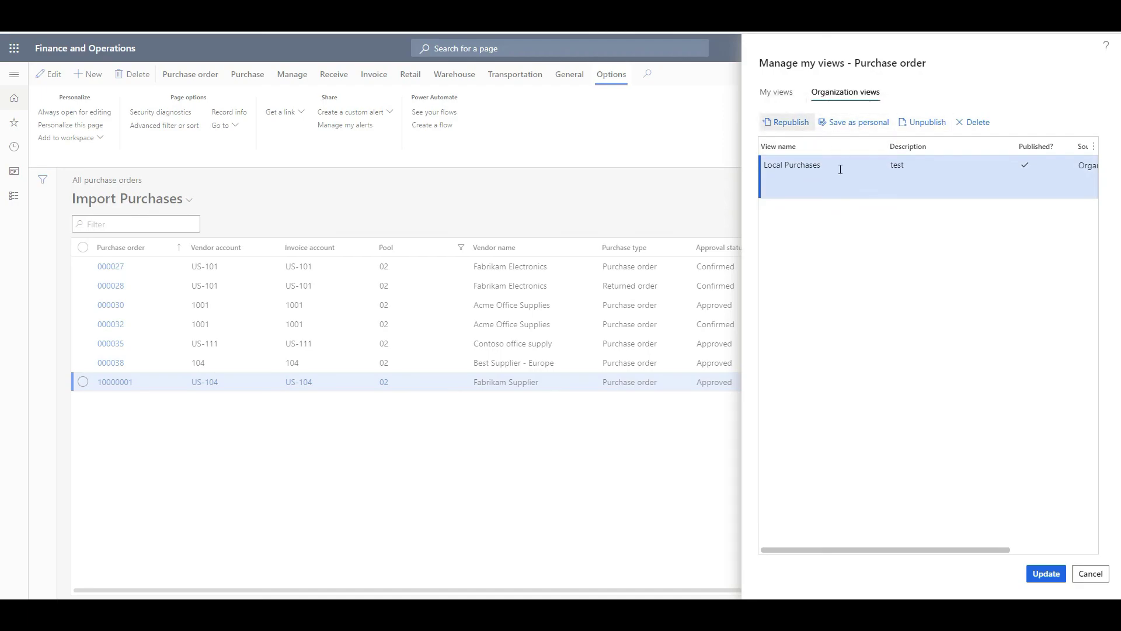
{"action": "left_click", "coordinate": [777, 95]}
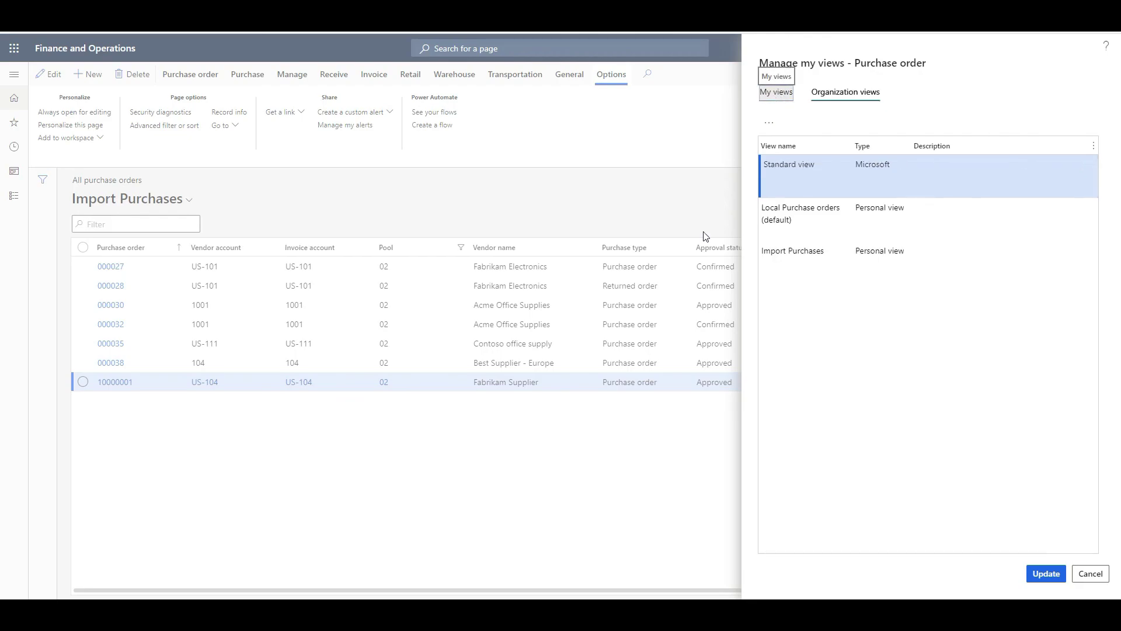